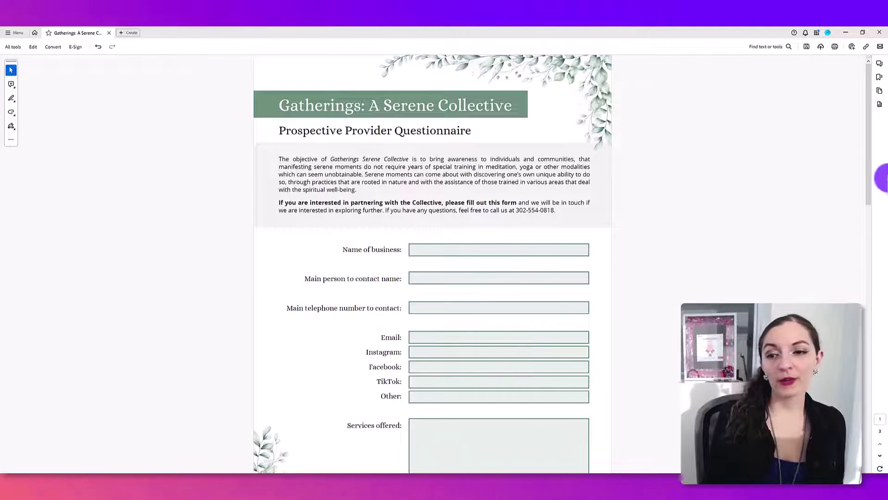
# Scroll to the questionnaire's last page and show the full list of tools.
pyautogui.moveTo(866, 115); pyautogui.dragTo(866, 404)
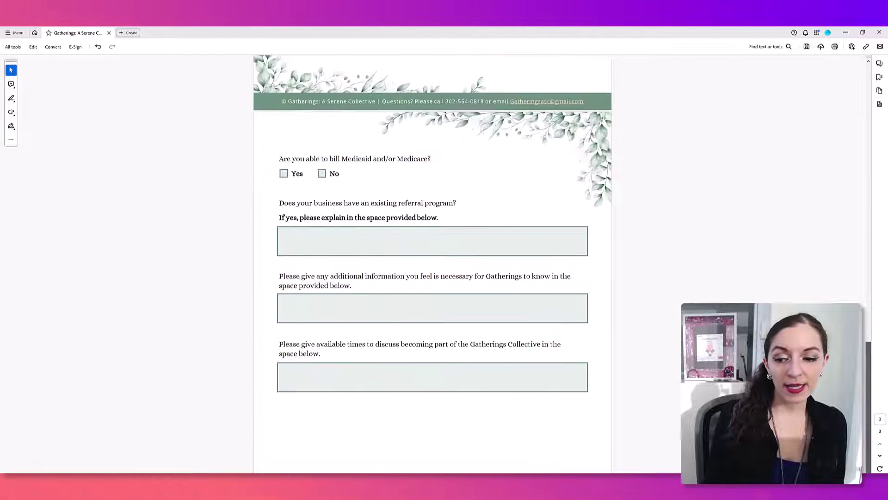
pyautogui.scroll(-2, 589, 405)
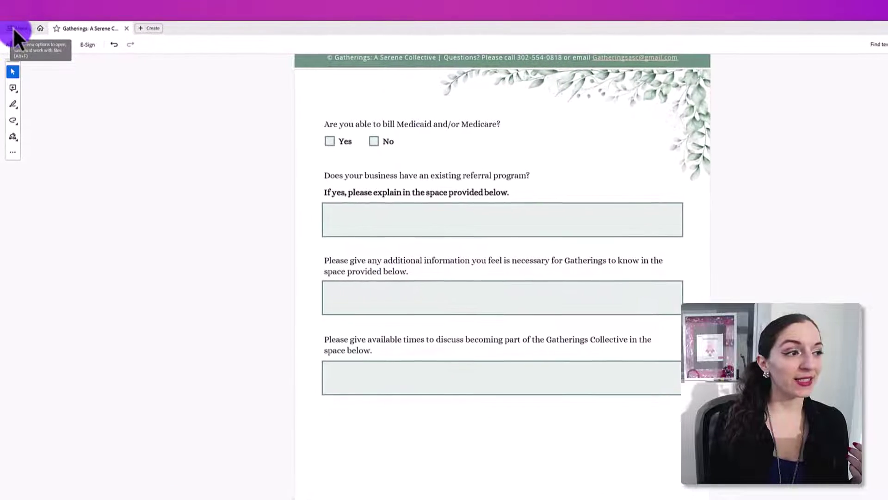
pyautogui.click(13, 43)
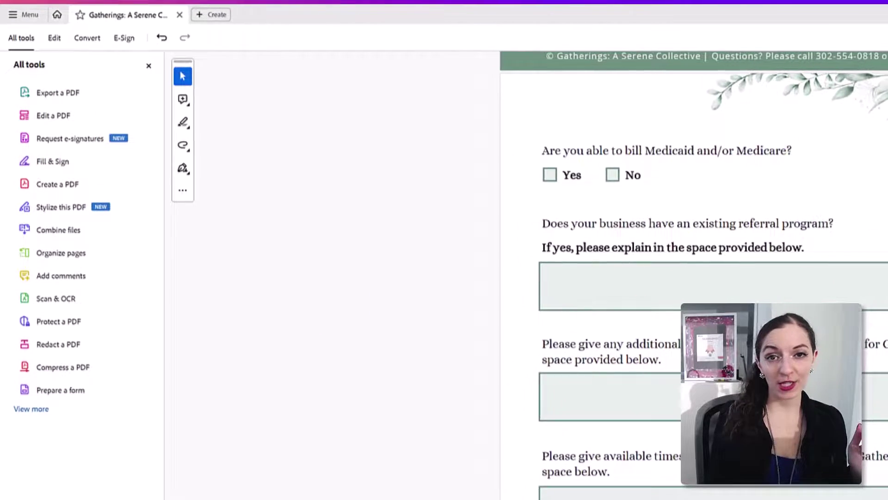
# Switch the questionnaire into Prepare a form mode and pick the Button tool.
pyautogui.click(91, 269)
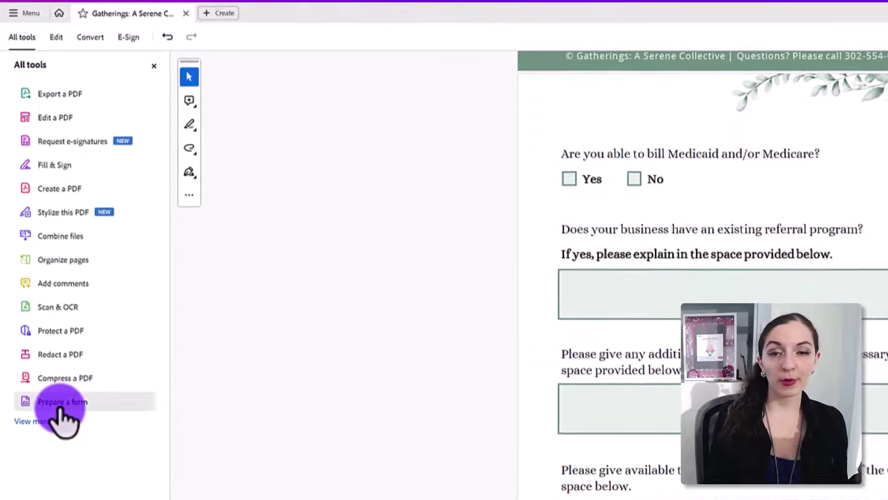
pyautogui.click(62, 404)
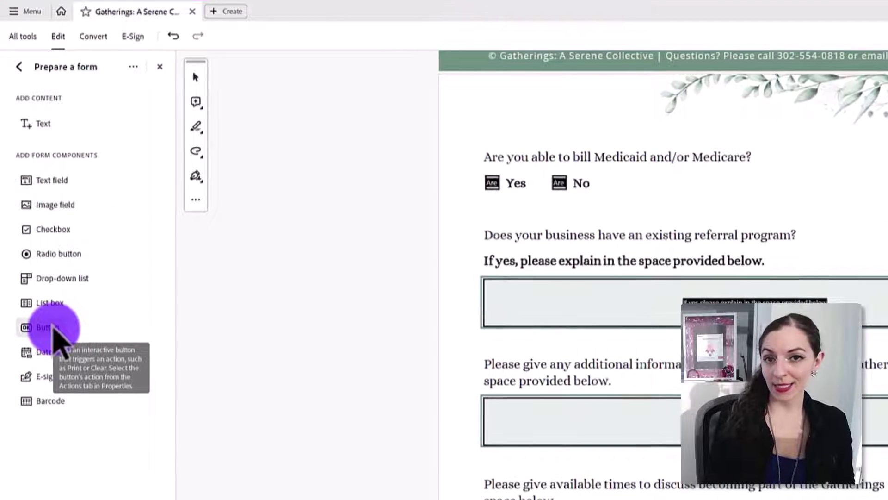
pyautogui.click(52, 328)
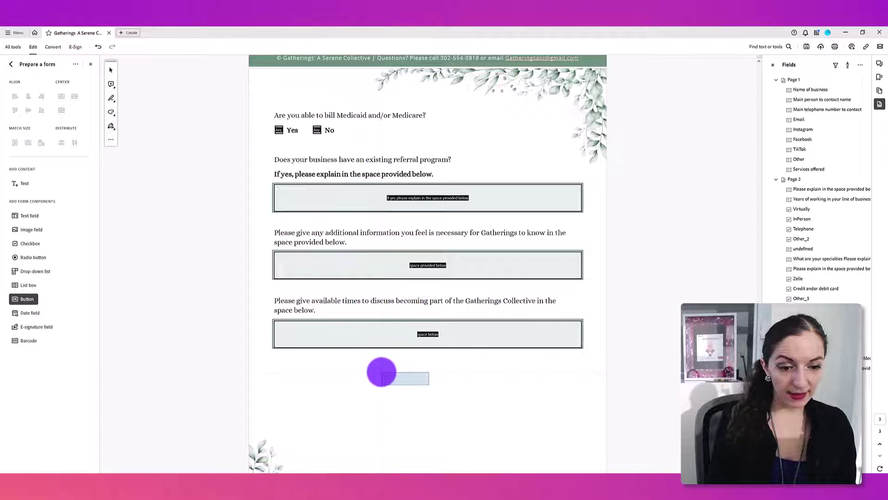
# Place a button beneath the last answer box, then select it and widen it.
pyautogui.click(382, 372)
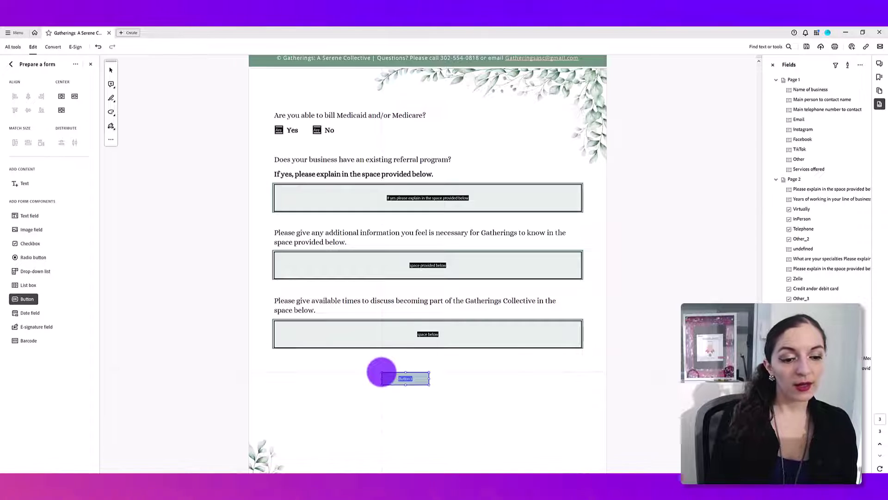
pyautogui.moveTo(381, 371); pyautogui.dragTo(394, 357)
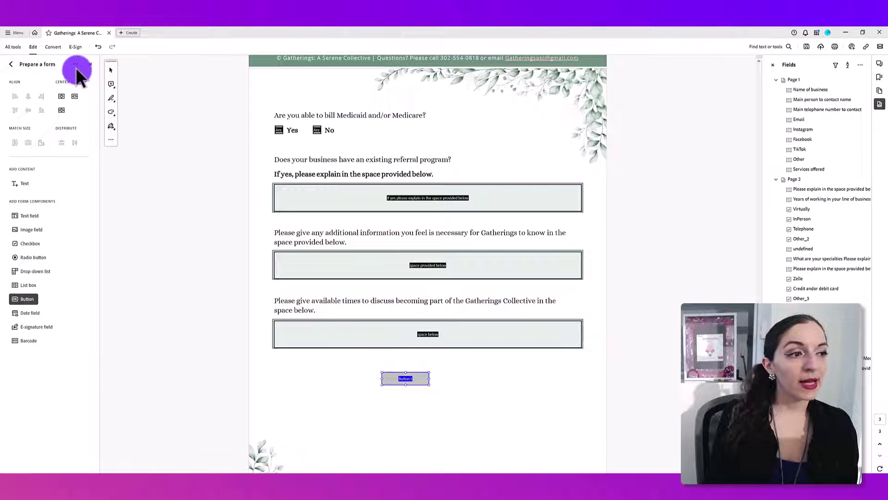
pyautogui.click(111, 68)
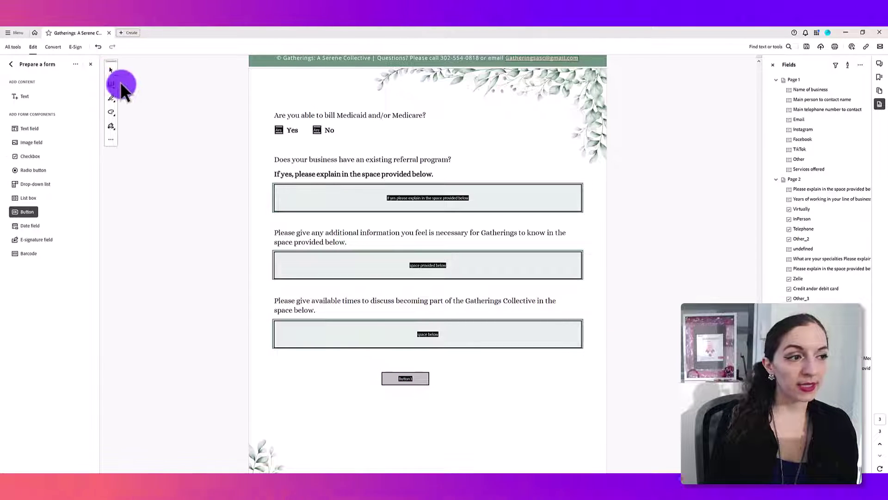
pyautogui.click(422, 382)
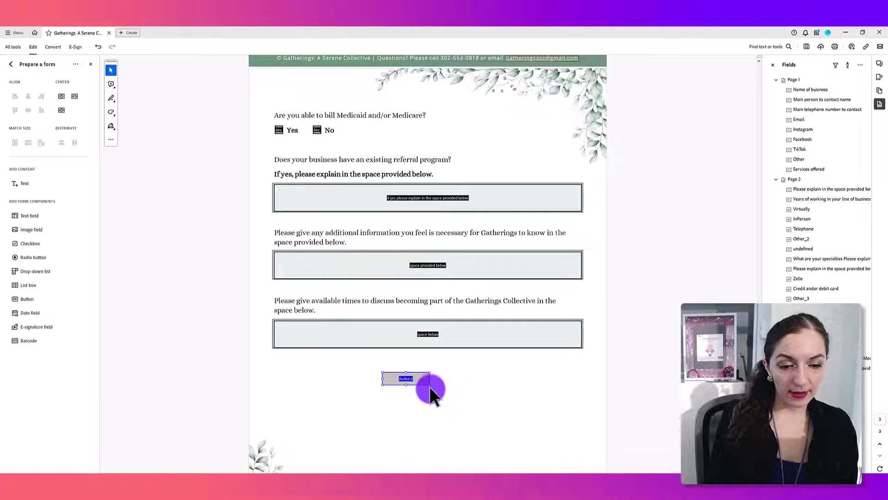
pyautogui.moveTo(429, 384); pyautogui.dragTo(476, 389)
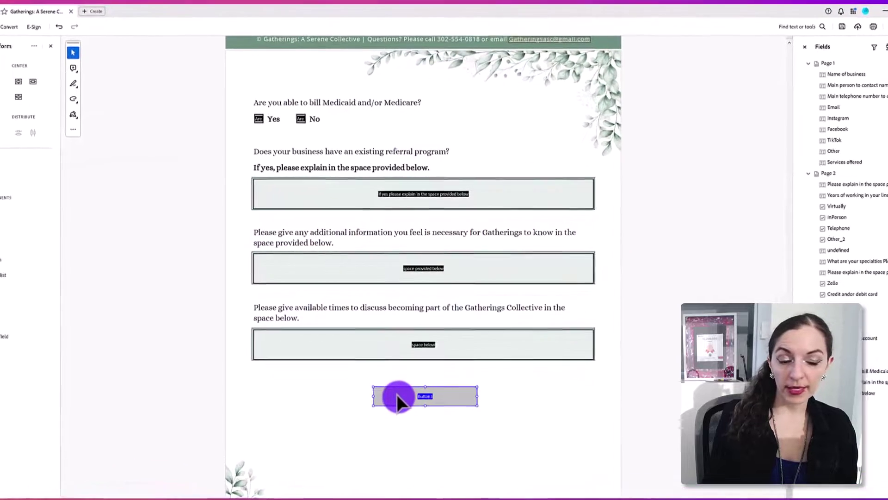
# In the button's properties, set Name to Submit and Tooltip to 'Submit your form'.
pyautogui.rightClick(402, 389)
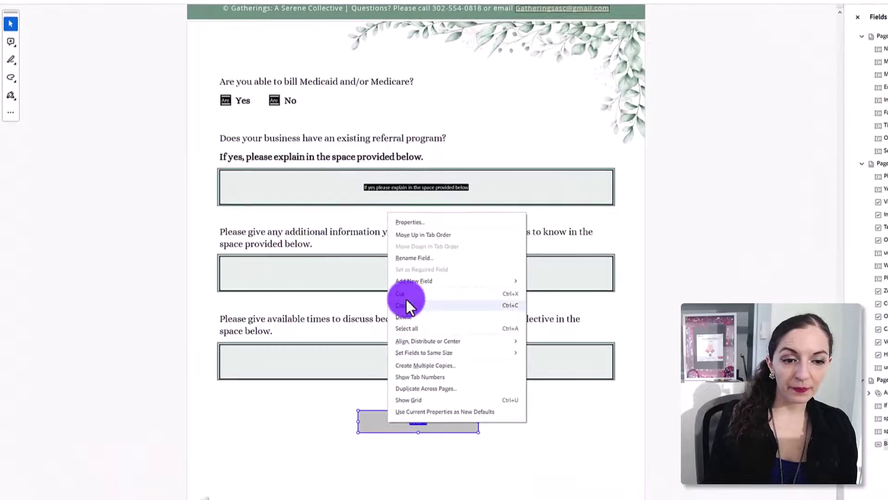
pyautogui.doubleClick(370, 440)
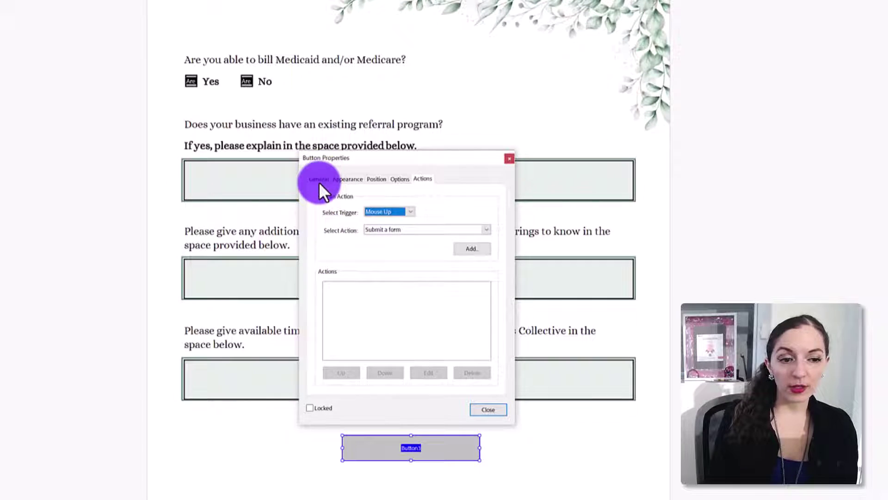
pyautogui.click(318, 179)
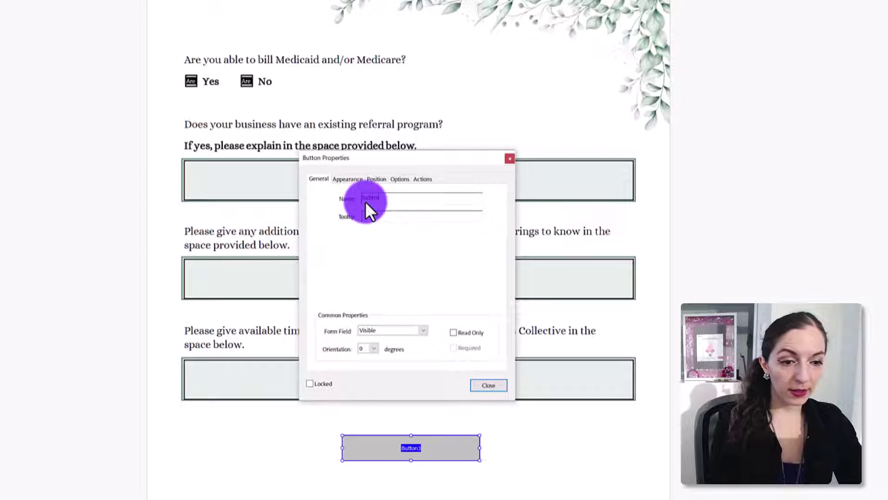
pyautogui.click(377, 217)
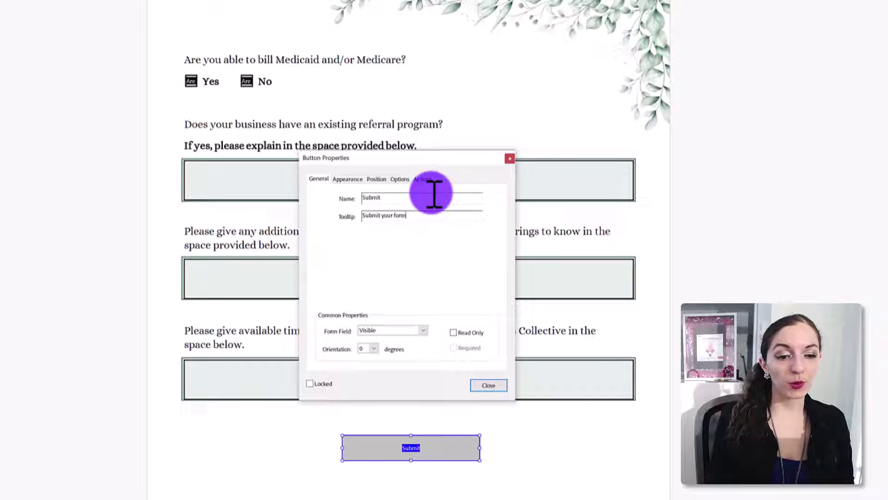
# Review the button's Position and Options settings with only the Submit button selected.
pyautogui.click(523, 396)
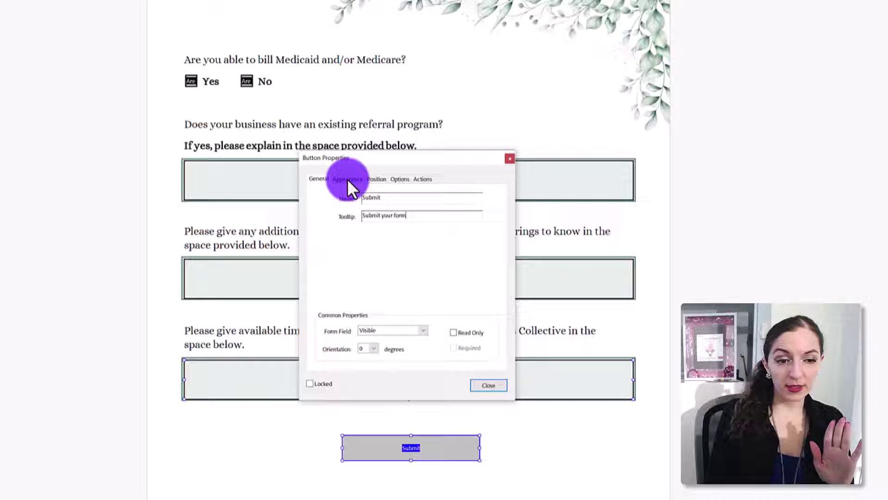
pyautogui.click(371, 178)
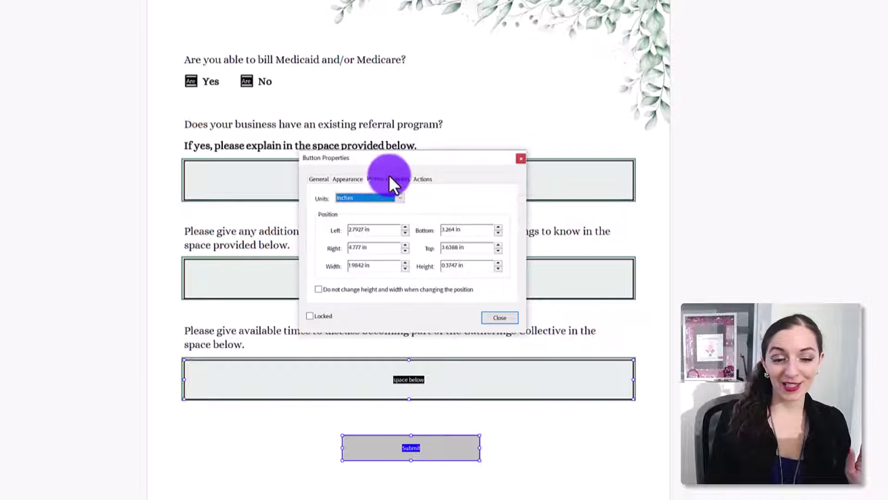
pyautogui.click(398, 178)
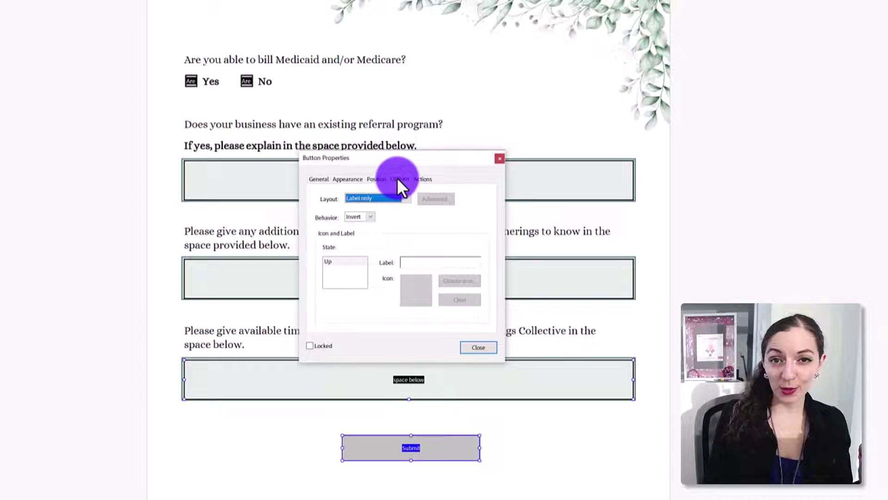
pyautogui.click(432, 437)
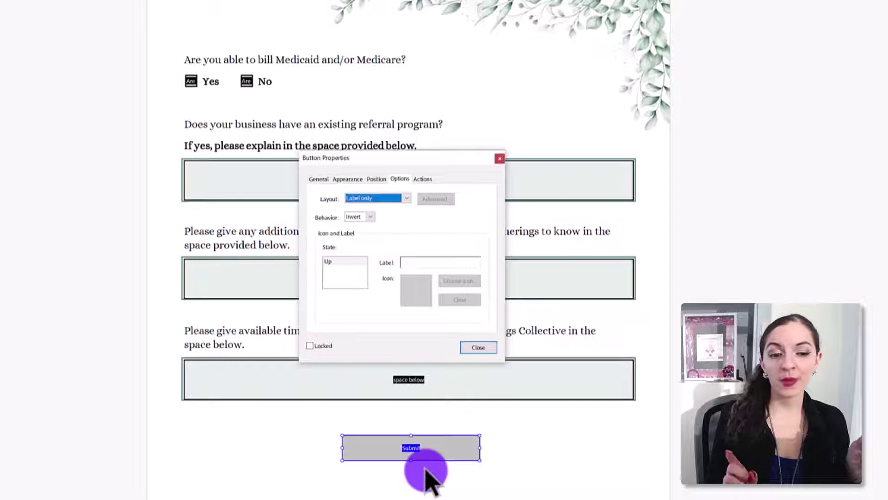
pyautogui.keyDown('ctrl'); pyautogui.click(403, 379); pyautogui.keyUp('ctrl')
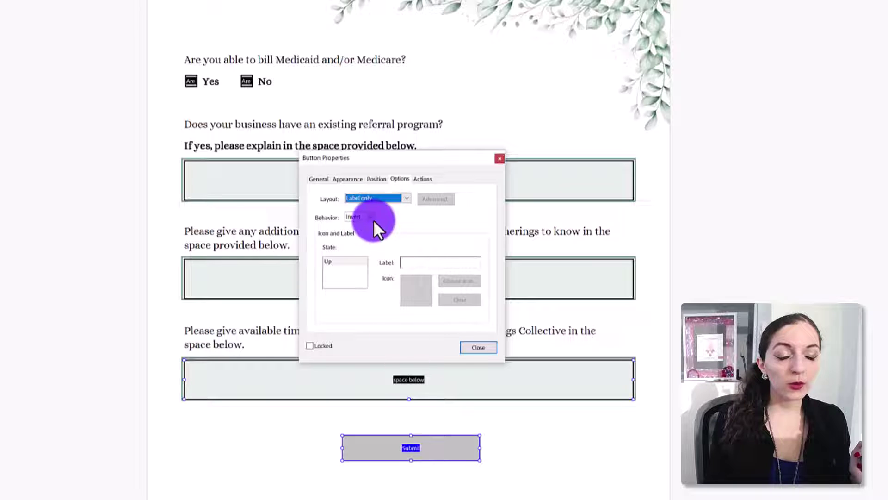
# Keep the Label only layout and set the button label to 'Submit Form'.
pyautogui.click(407, 196)
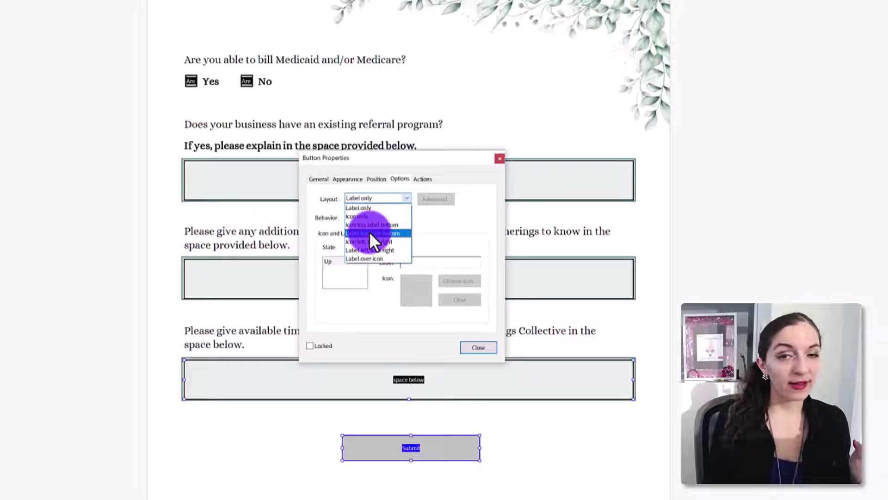
pyautogui.click(362, 208)
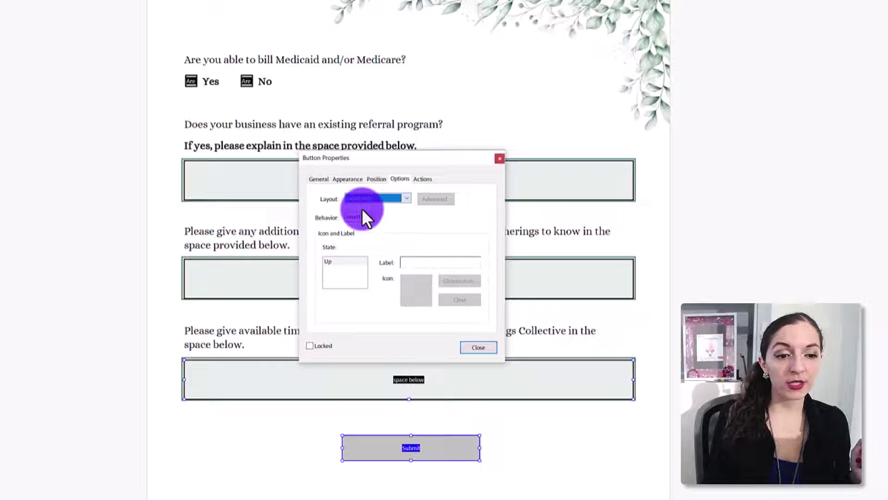
pyautogui.click(429, 266)
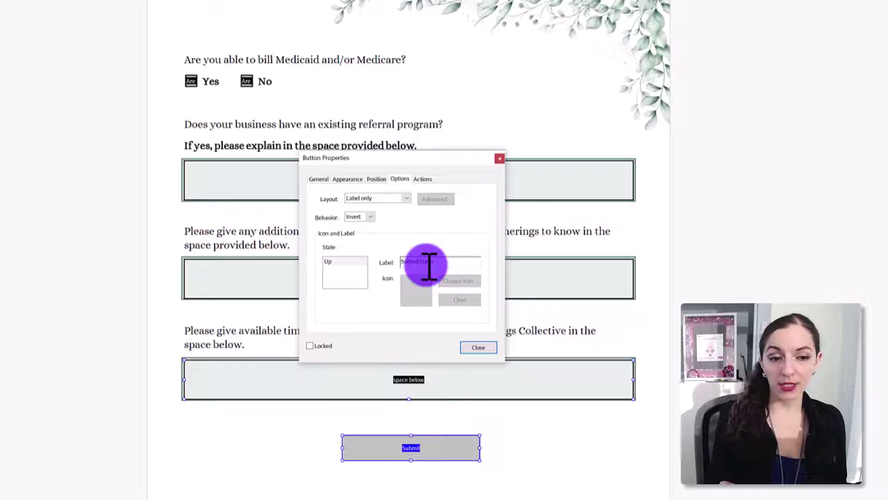
pyautogui.click(407, 198)
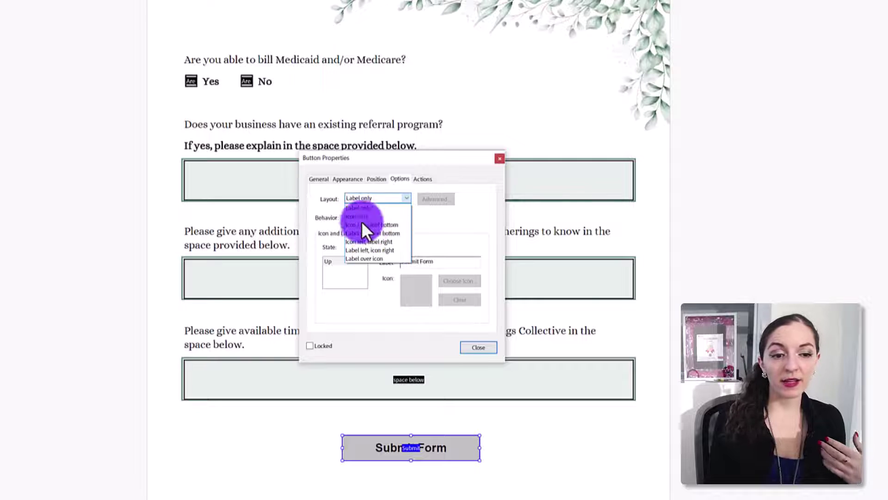
pyautogui.click(447, 213)
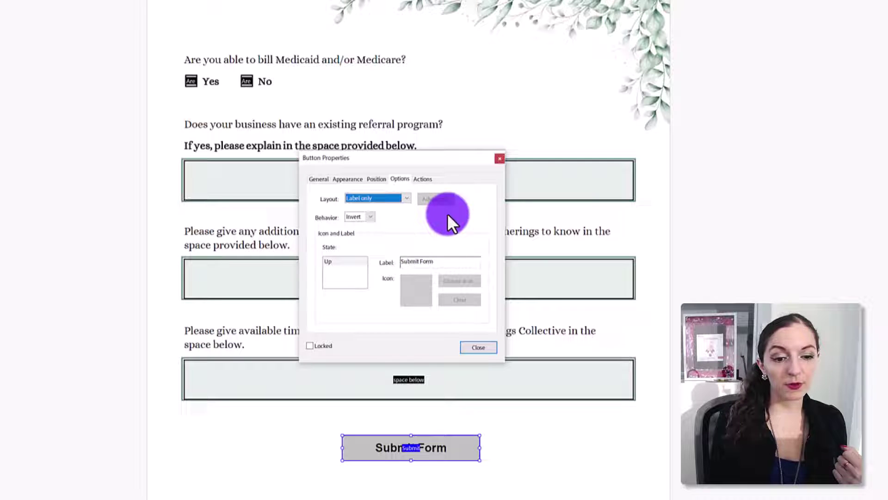
pyautogui.click(410, 379)
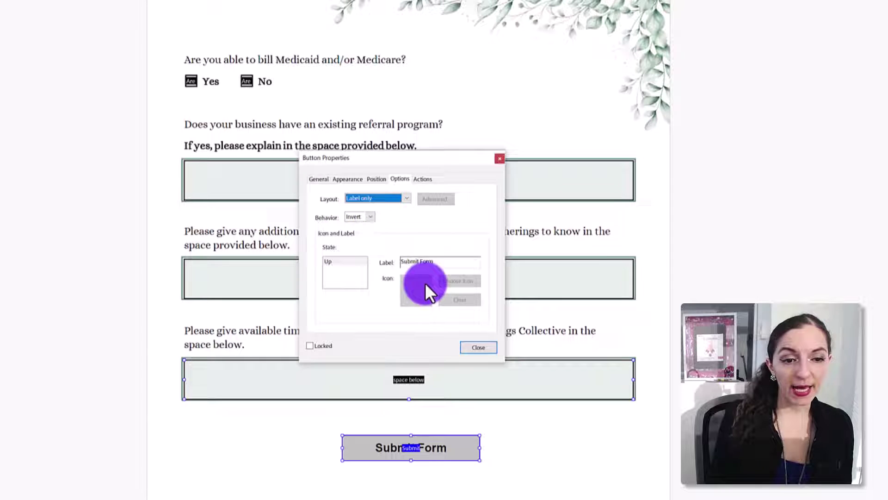
pyautogui.click(422, 178)
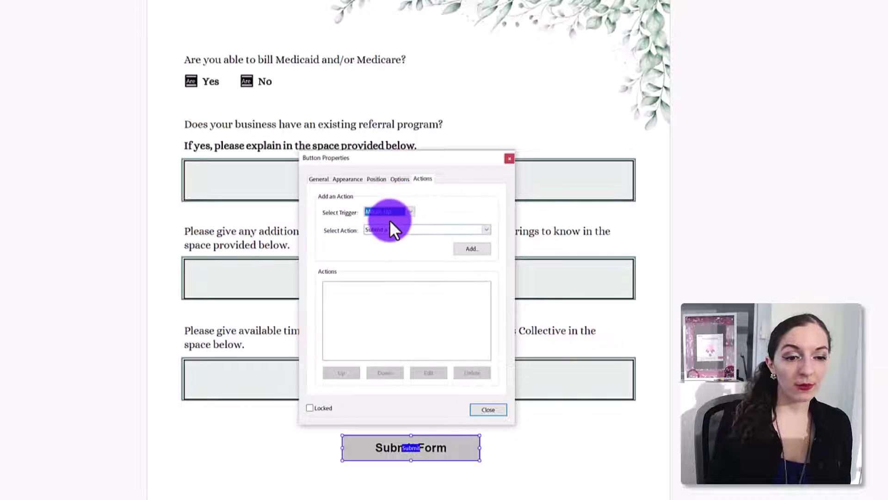
# Pick Submit a form from the Select Action list for the Mouse Up trigger.
pyautogui.click(415, 230)
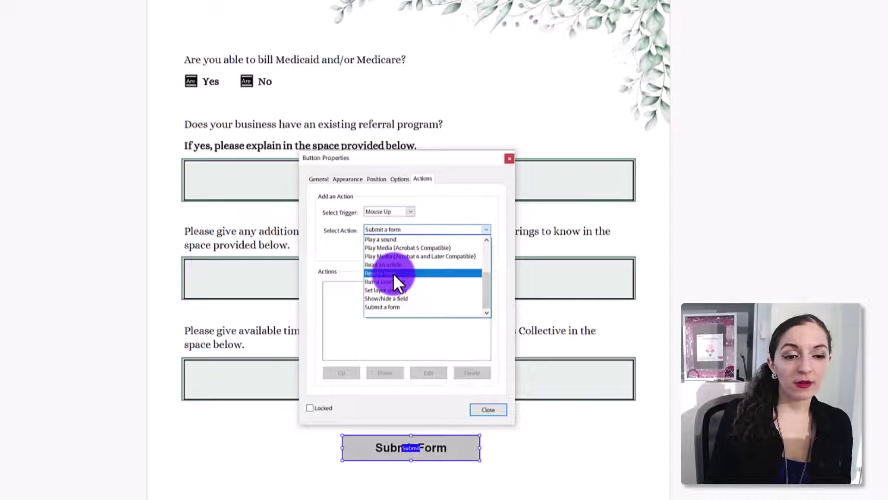
pyautogui.scroll(3, 485, 290)
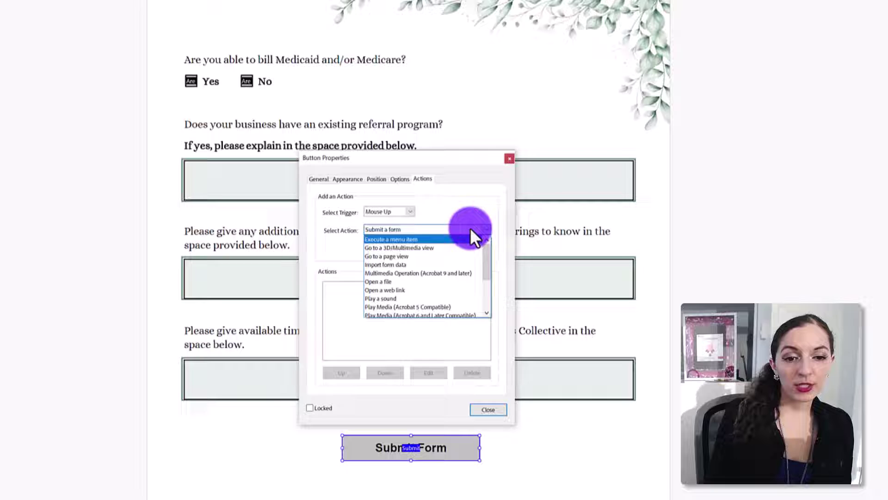
pyautogui.moveTo(490, 251); pyautogui.dragTo(489, 296)
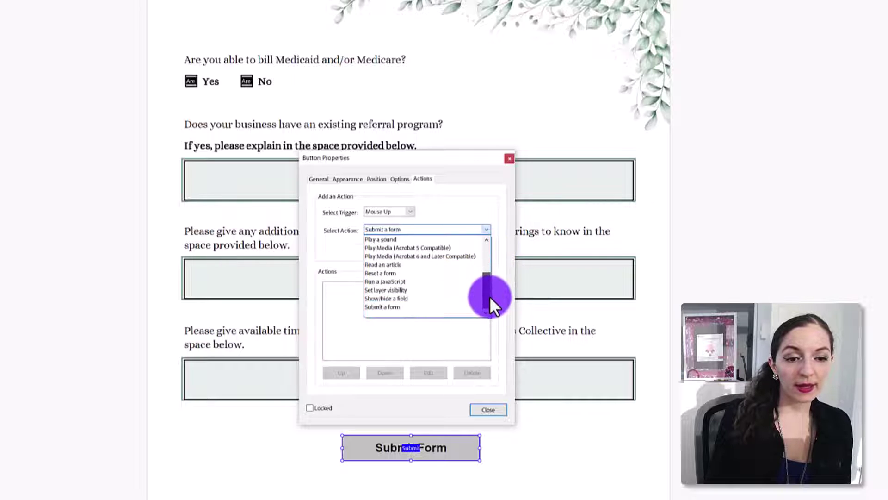
pyautogui.click(388, 307)
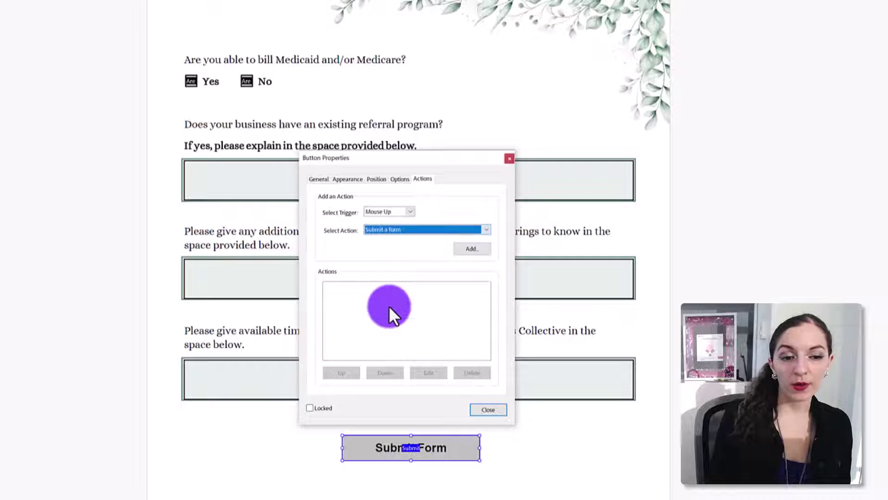
# Add a Submit a form action sending the complete PDF to the support mailto address.
pyautogui.click(474, 250)
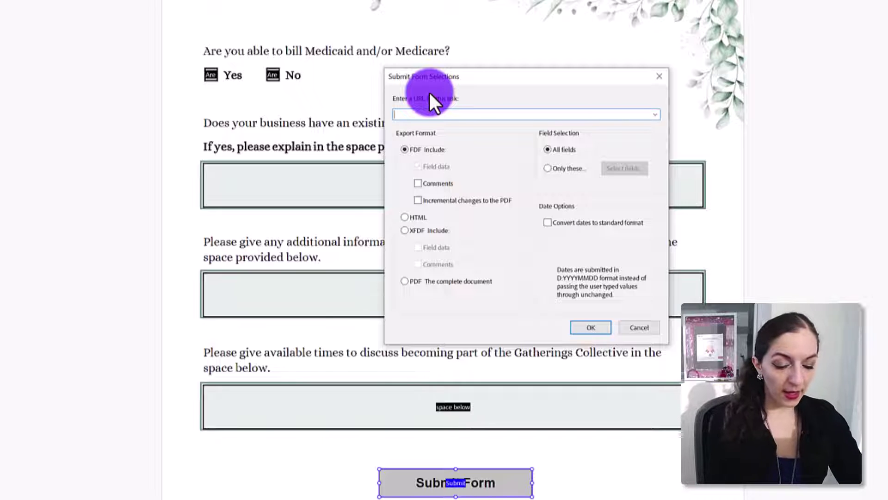
pyautogui.write('mailto')
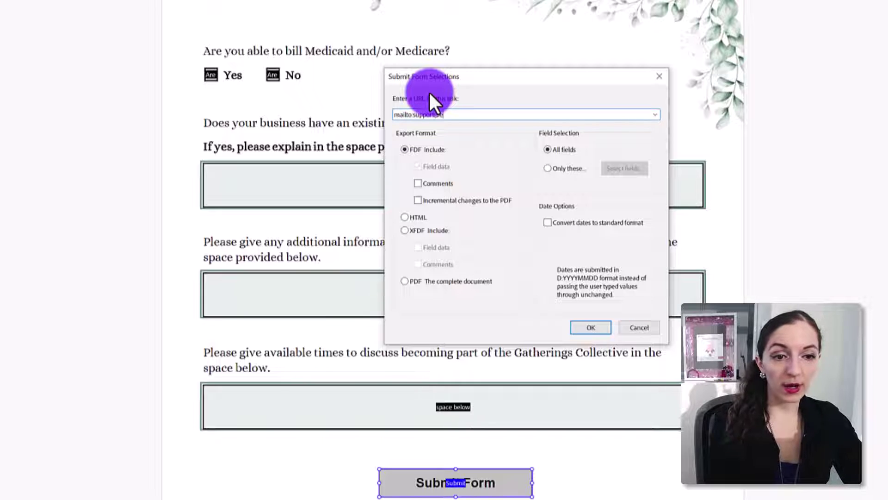
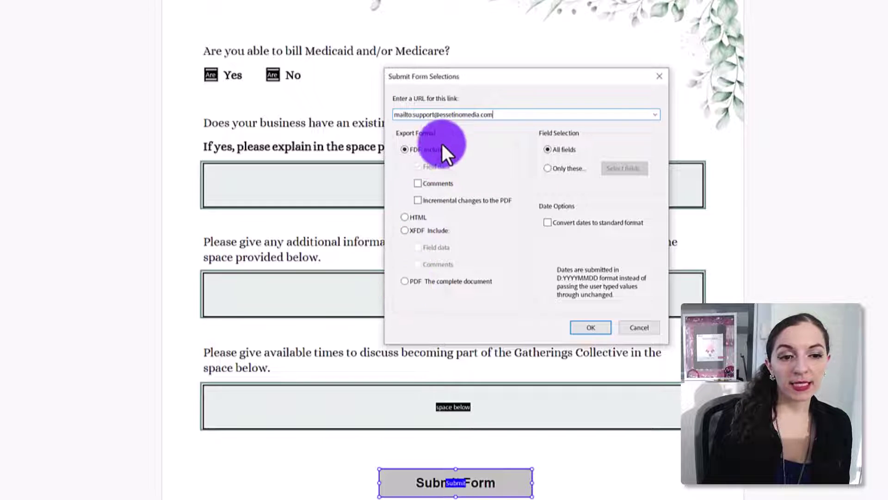
pyautogui.click(404, 281)
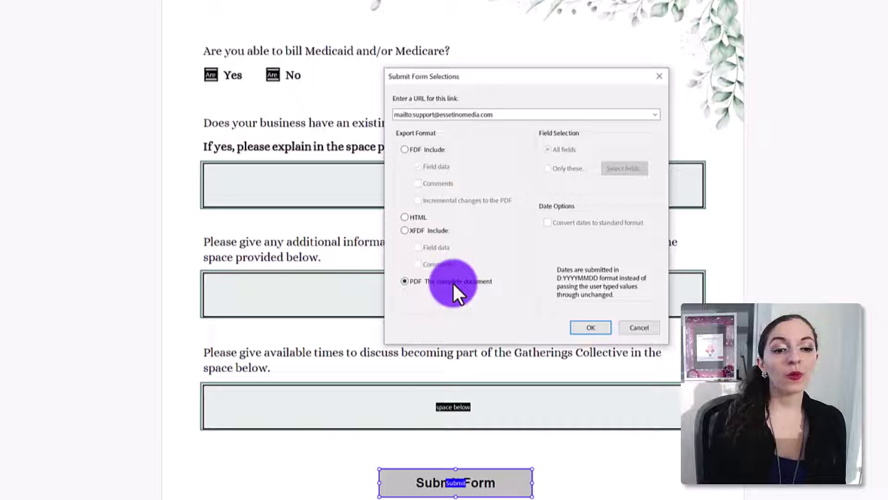
pyautogui.click(596, 330)
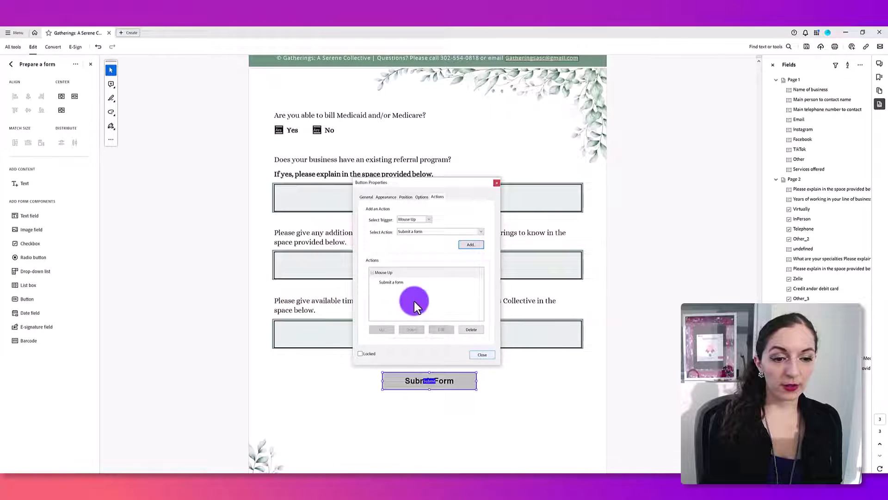
# Close properties, preview the form, and test Submit Form, cancelling the e-mail prompt.
pyautogui.click(401, 282)
pyautogui.click(481, 354)
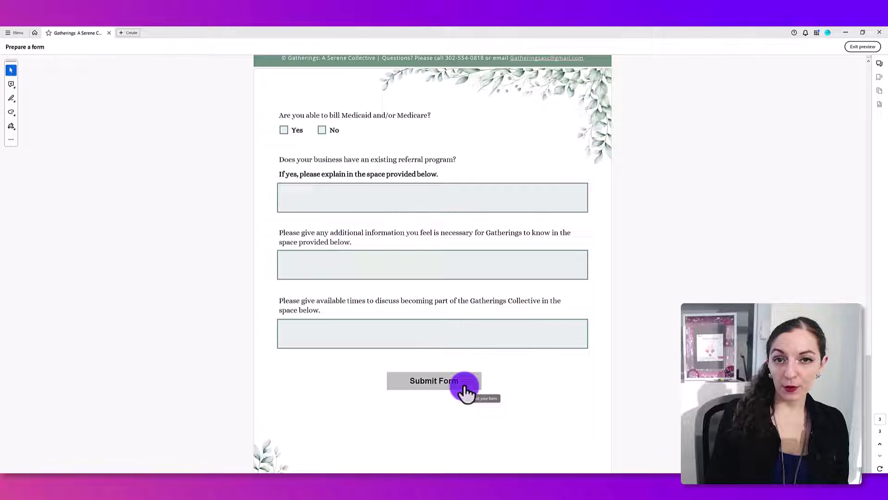
pyautogui.click(434, 381)
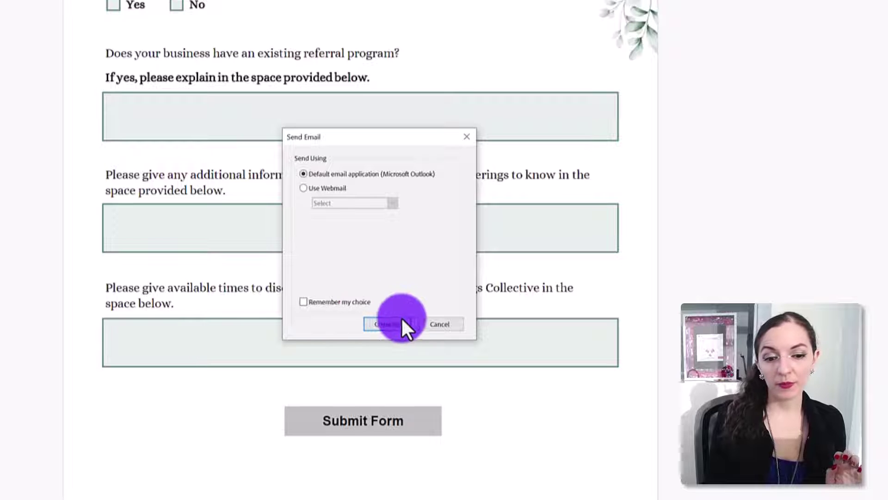
pyautogui.click(447, 324)
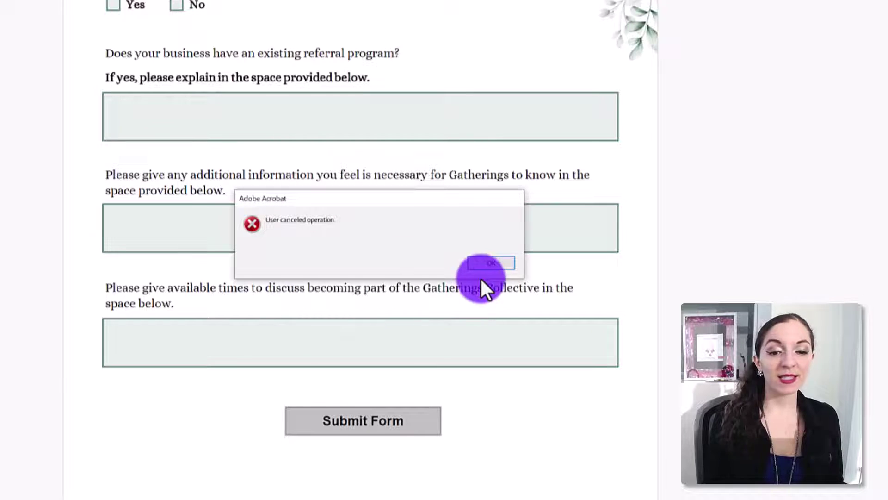
pyautogui.click(490, 263)
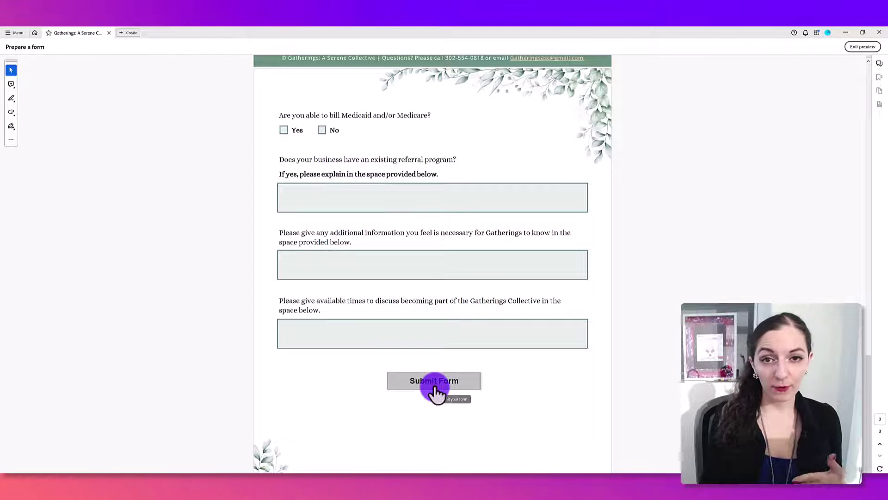
# Exit preview and reopen the Submit Form button's properties.
pyautogui.press('r')
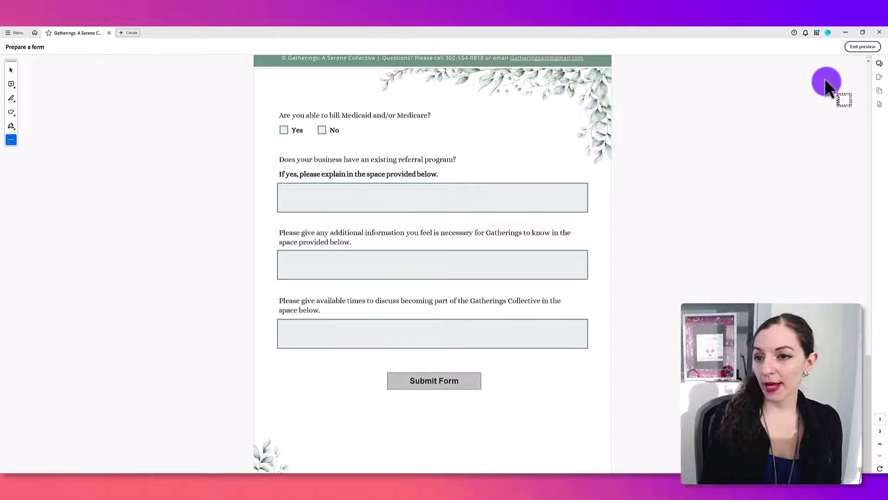
pyautogui.click(851, 46)
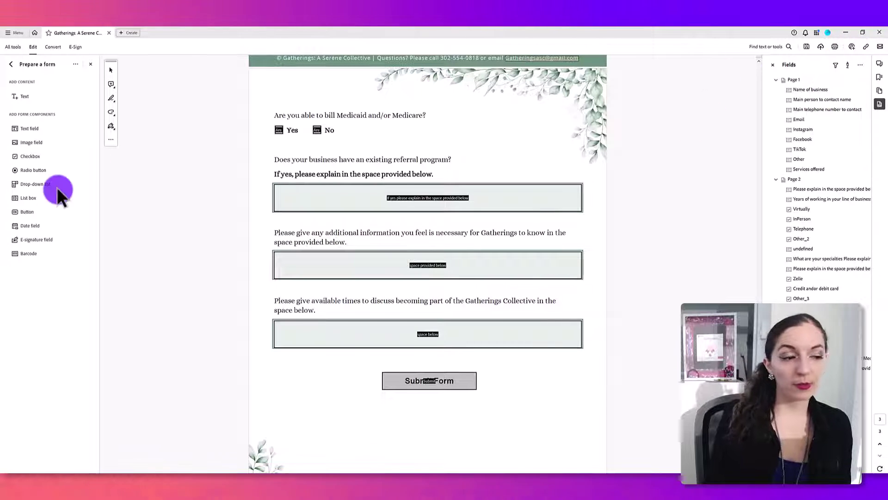
pyautogui.doubleClick(417, 385)
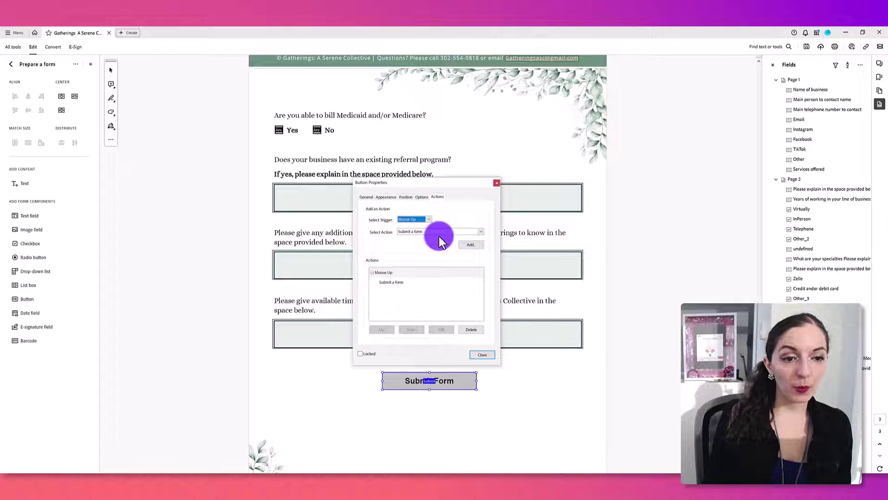
pyautogui.moveTo(437, 182); pyautogui.dragTo(454, 108)
# On the Appearance tab, give the button a purple fill and white text.
pyautogui.click(400, 123)
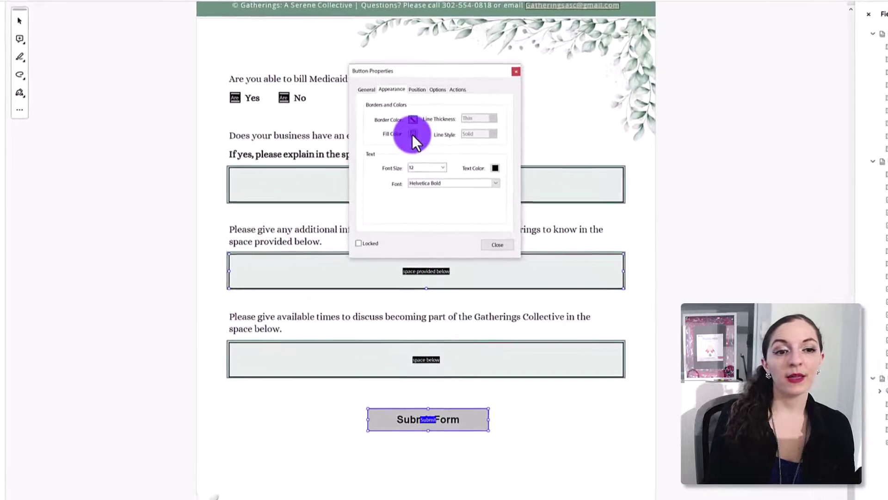
pyautogui.click(413, 134)
pyautogui.click(419, 155)
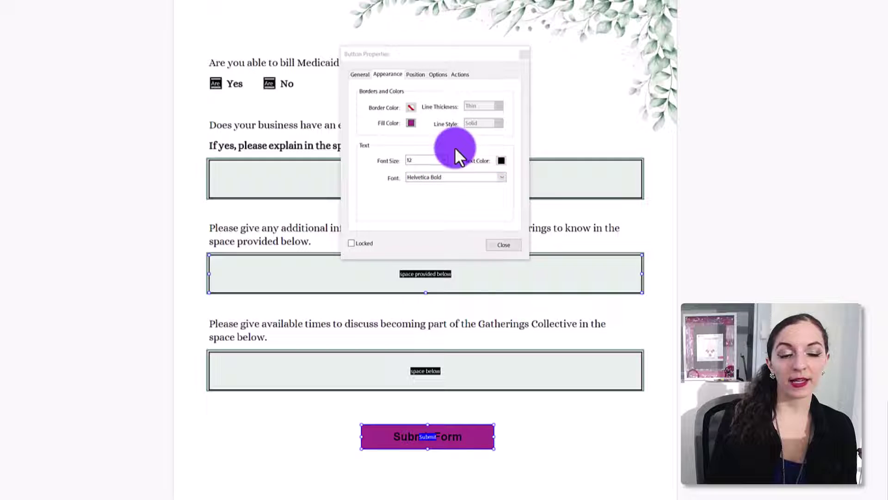
pyautogui.click(501, 160)
pyautogui.click(519, 184)
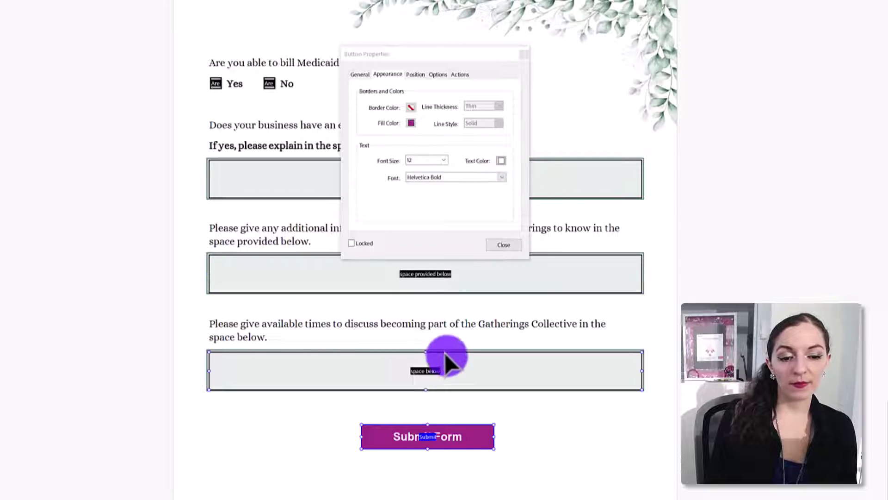
pyautogui.keyDown('shift'); pyautogui.click(402, 273); pyautogui.keyUp('shift')
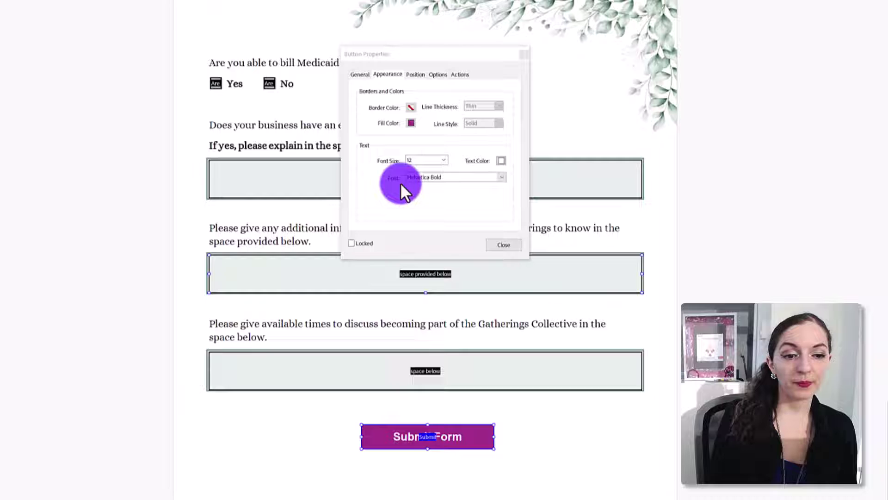
pyautogui.click(416, 74)
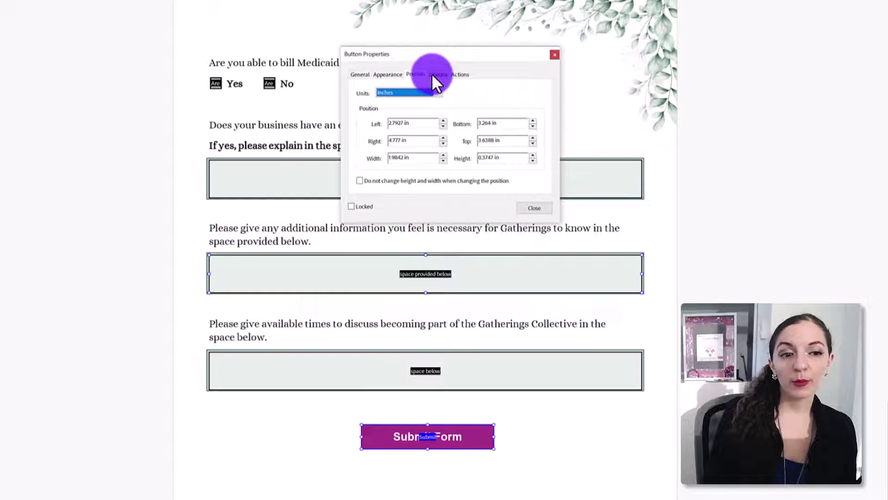
# Set the button layout to 'Icon left, label right' and begin choosing its icon image.
pyautogui.click(486, 445)
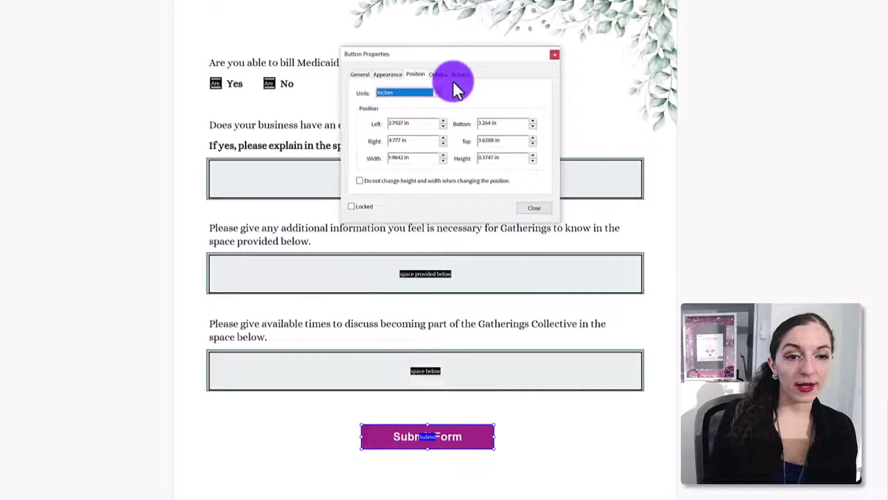
pyautogui.click(439, 74)
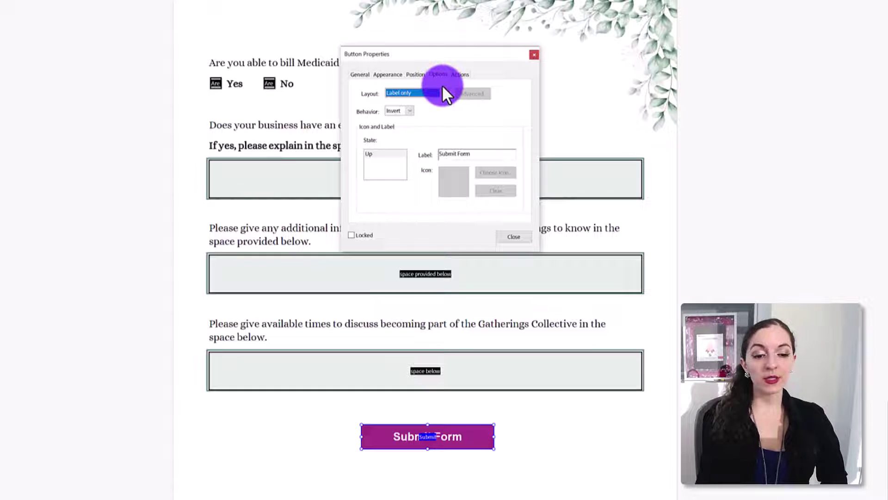
pyautogui.click(445, 91)
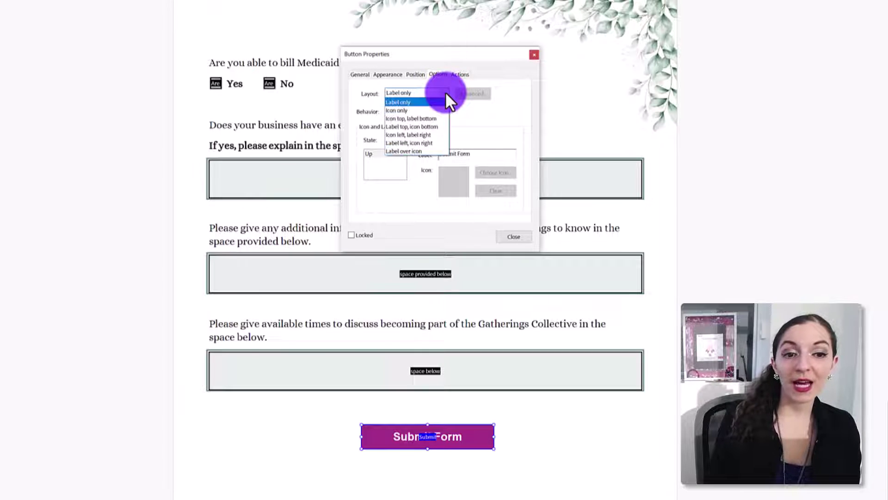
pyautogui.click(445, 92)
pyautogui.click(445, 91)
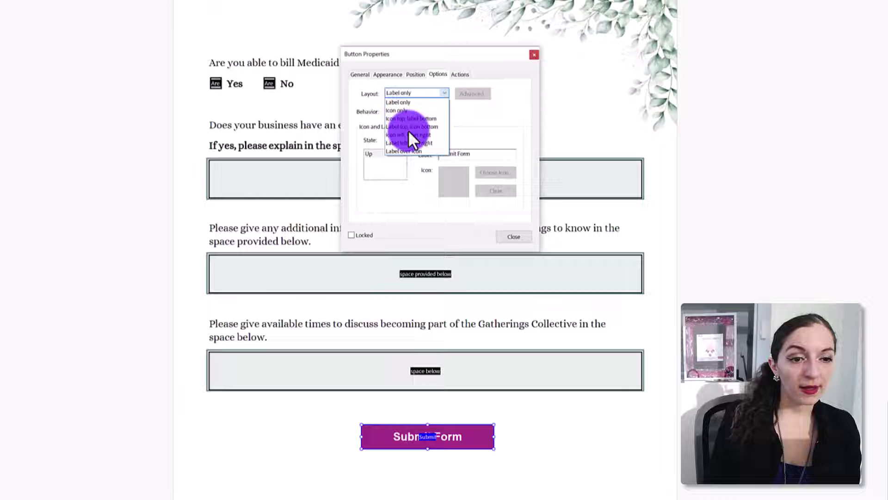
pyautogui.click(403, 134)
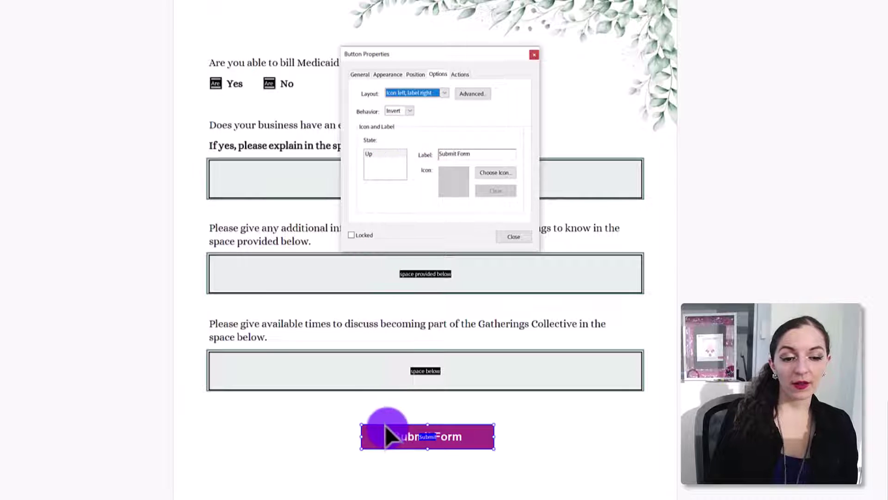
pyautogui.keyDown('ctrl'); pyautogui.click(471, 292); pyautogui.keyUp('ctrl')
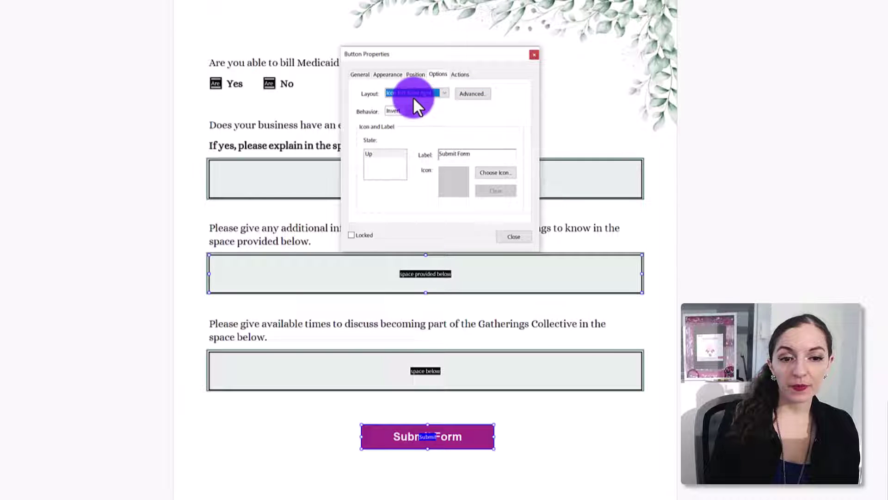
pyautogui.click(496, 172)
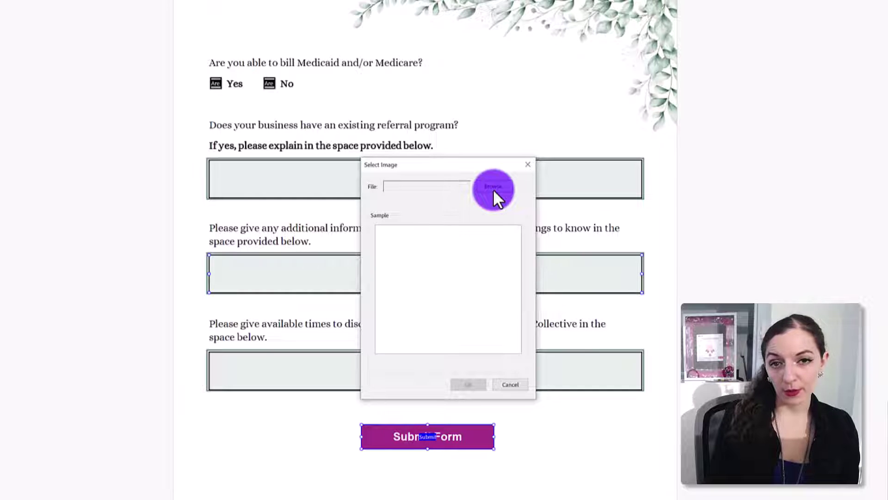
# Apply the QR code PNG as the button icon, then clear it so only the label remains.
pyautogui.click(493, 187)
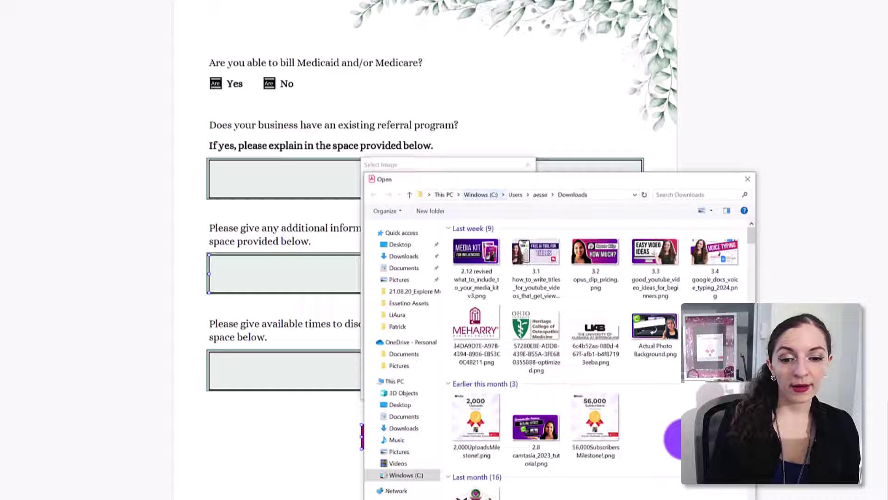
pyautogui.scroll(-15, 615, 435)
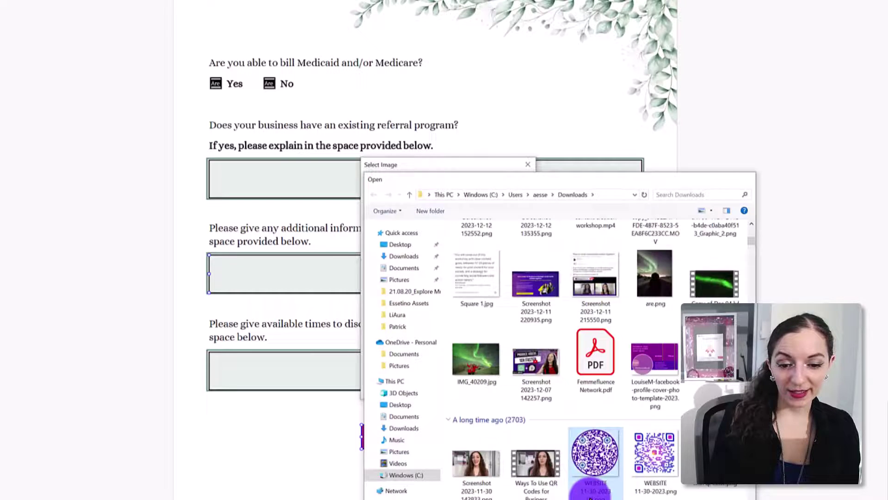
pyautogui.doubleClick(590, 493)
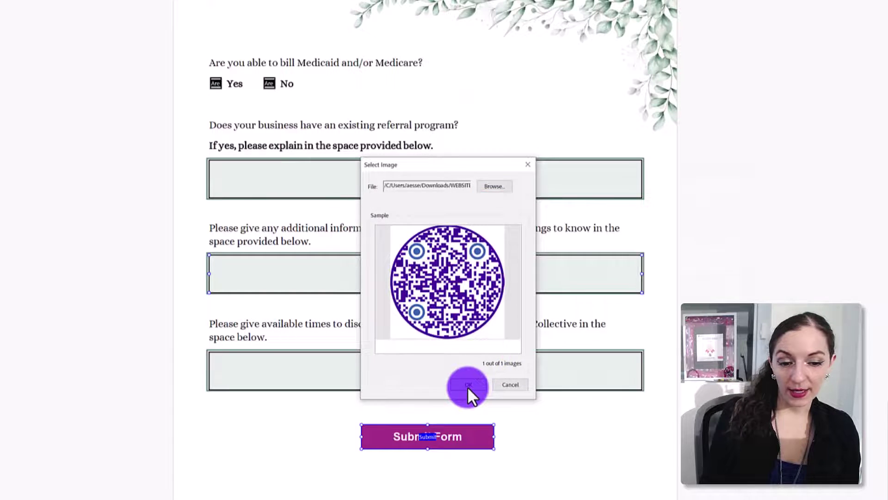
pyautogui.click(467, 387)
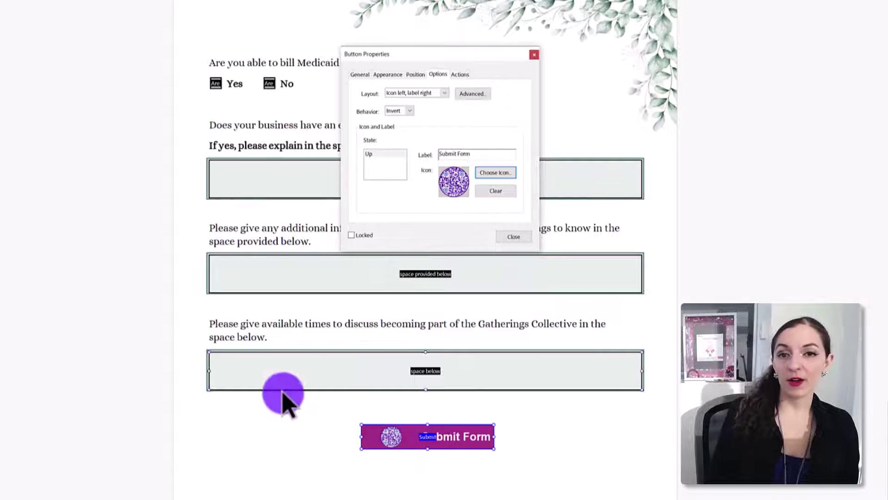
pyautogui.click(491, 172)
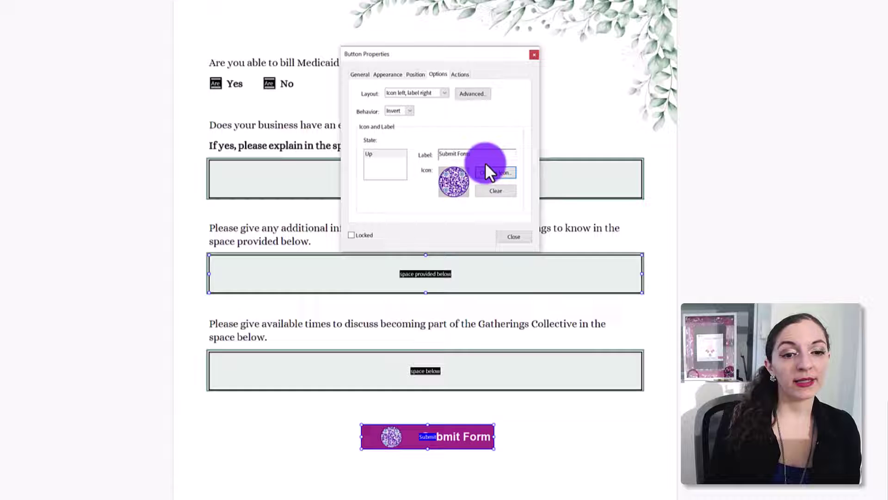
pyautogui.click(496, 191)
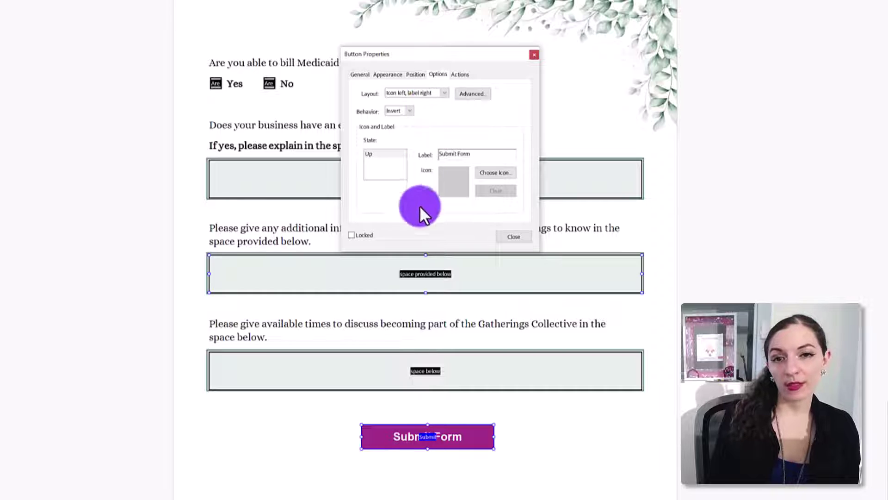
# Select the Submit Form button, keep Invert as its Behavior, and view its Actions settings.
pyautogui.click(431, 439)
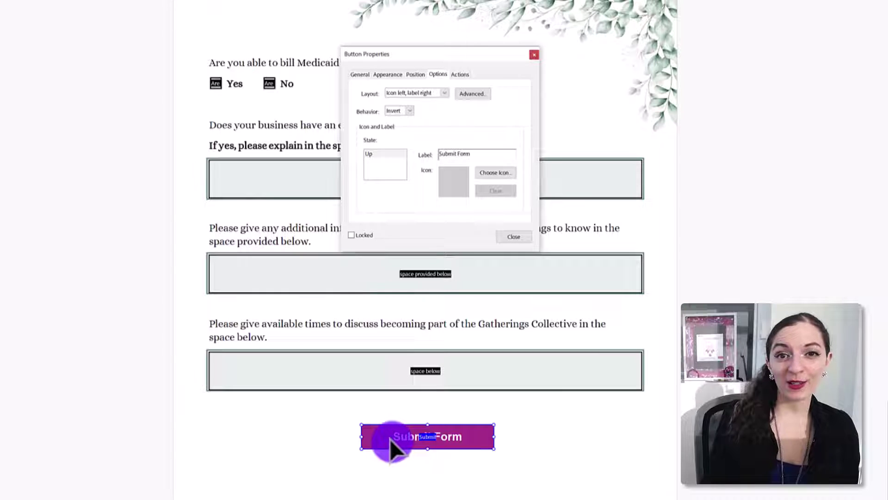
pyautogui.keyDown('ctrl'); pyautogui.click(403, 273); pyautogui.keyUp('ctrl')
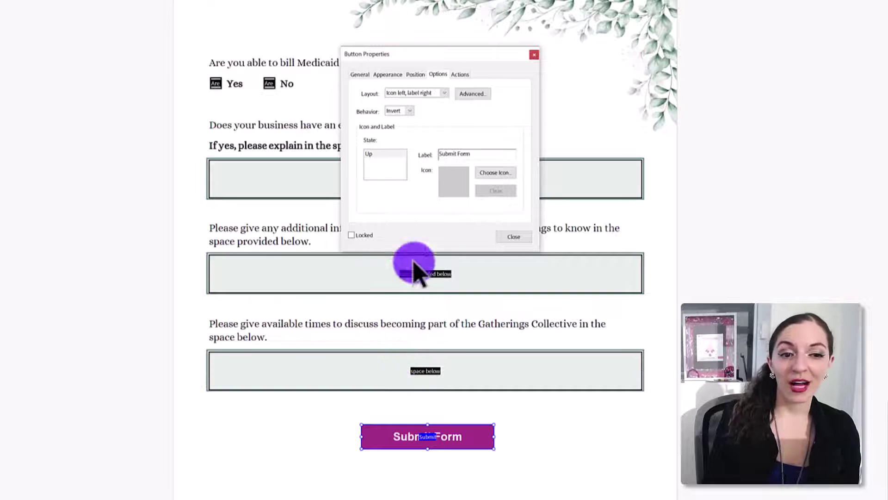
pyautogui.click(410, 110)
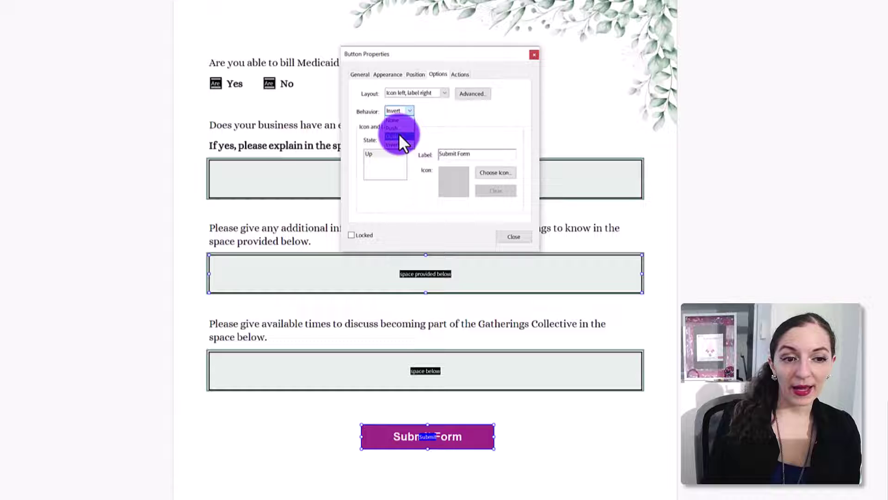
pyautogui.click(407, 196)
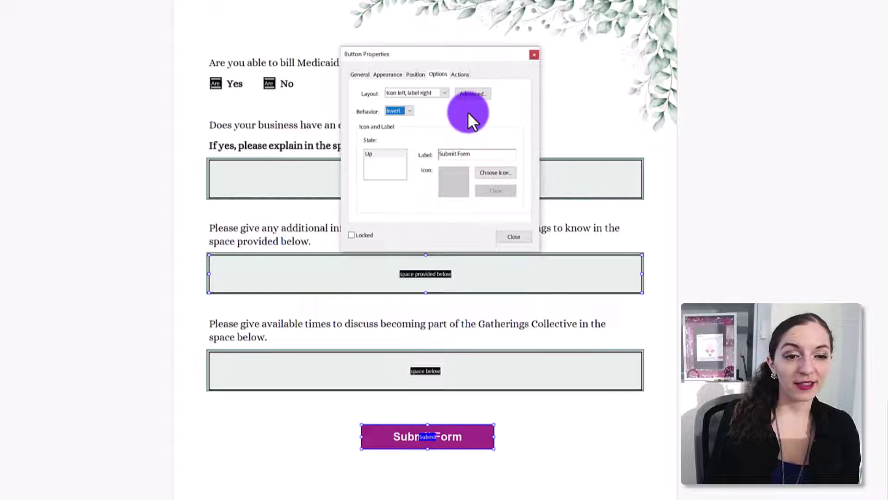
pyautogui.click(459, 76)
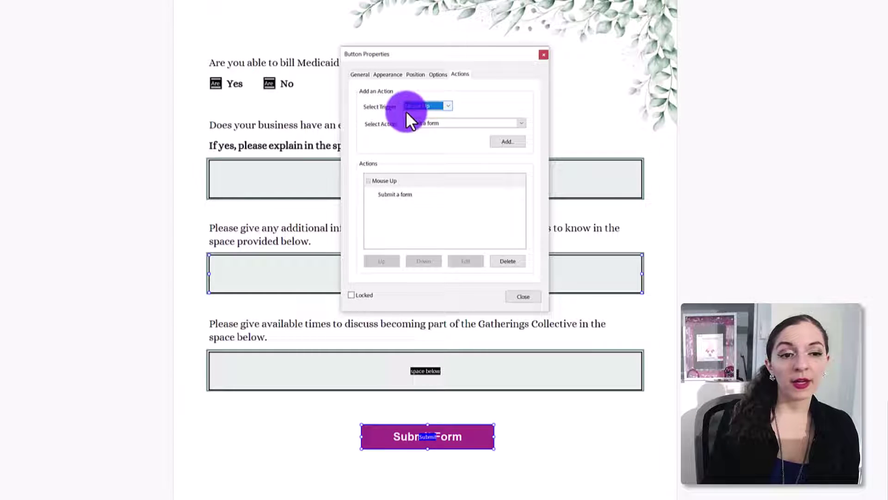
# Add a 'Submit a form' action on the Mouse Up trigger to the button.
pyautogui.click(446, 107)
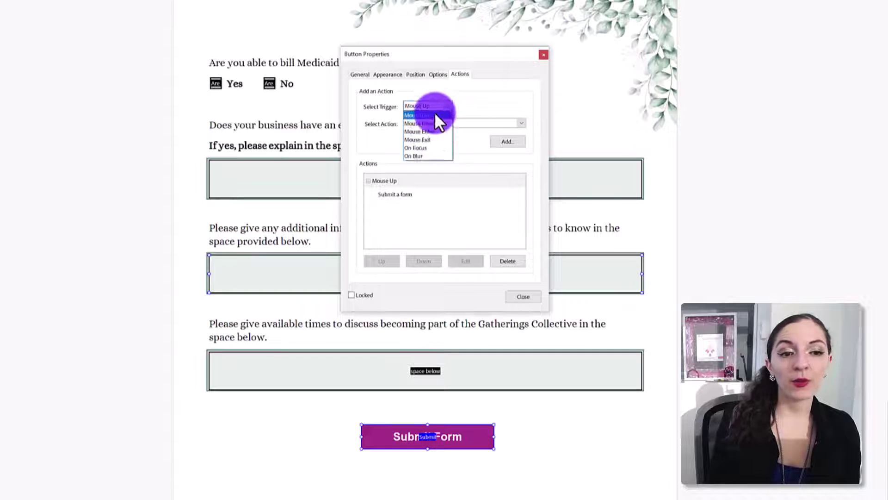
pyautogui.click(478, 148)
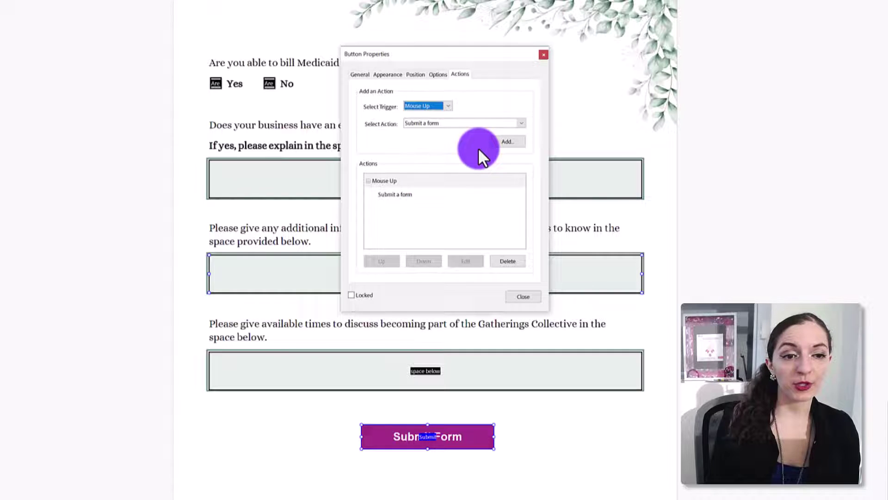
pyautogui.click(485, 123)
pyautogui.click(421, 198)
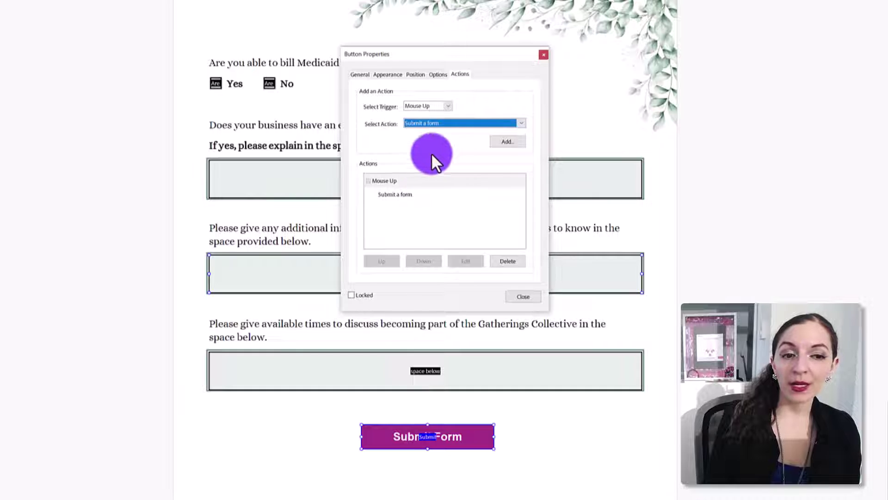
pyautogui.click(507, 141)
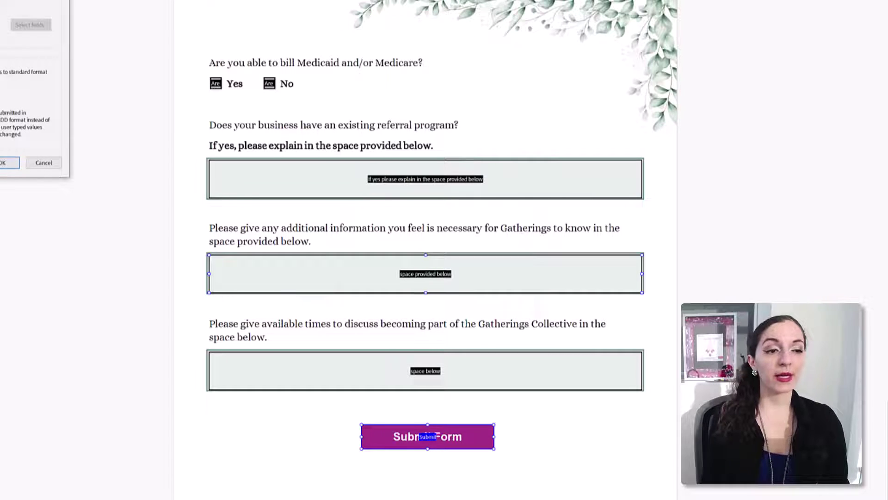
pyautogui.moveTo(1, 1); pyautogui.dragTo(463, 29)
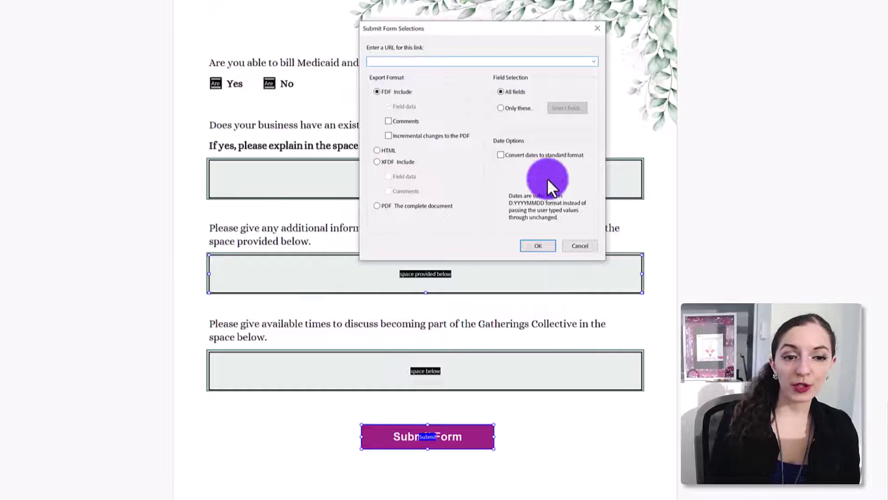
pyautogui.click(432, 61)
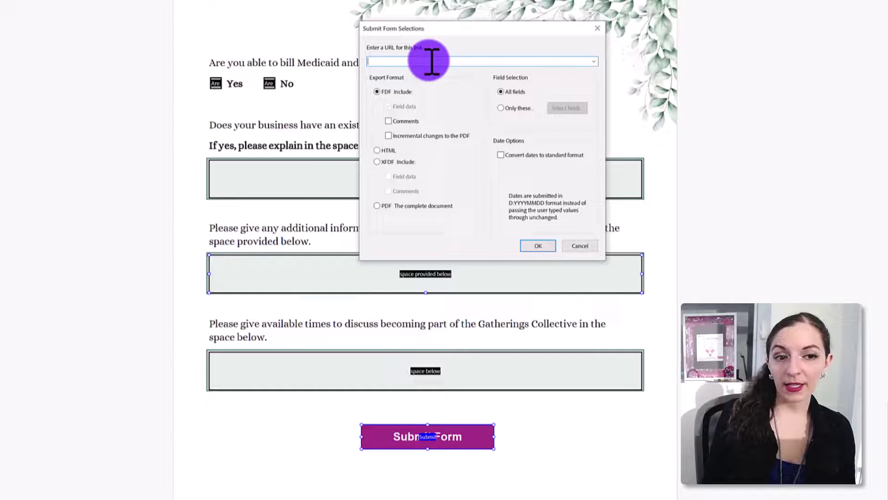
pyautogui.rightClick(432, 60)
pyautogui.click(471, 104)
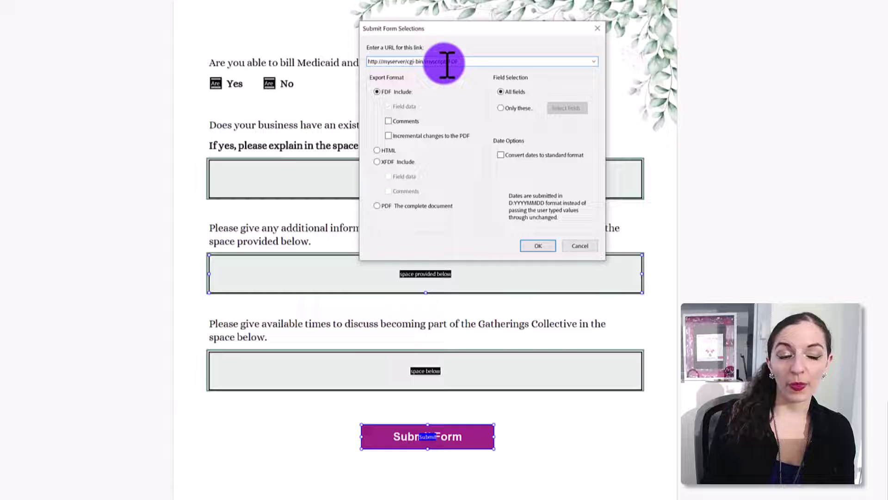
# Change the submit export format from FDF to HTML.
pyautogui.moveTo(445, 62); pyautogui.dragTo(462, 62)
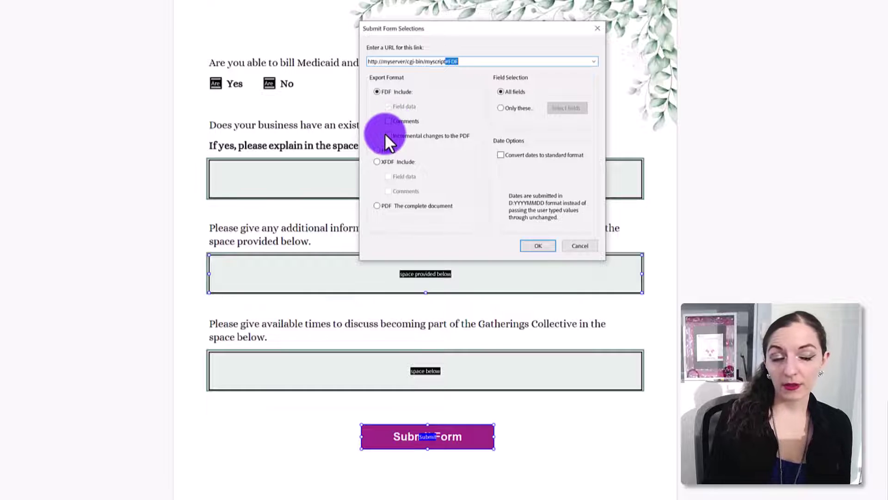
pyautogui.click(390, 120)
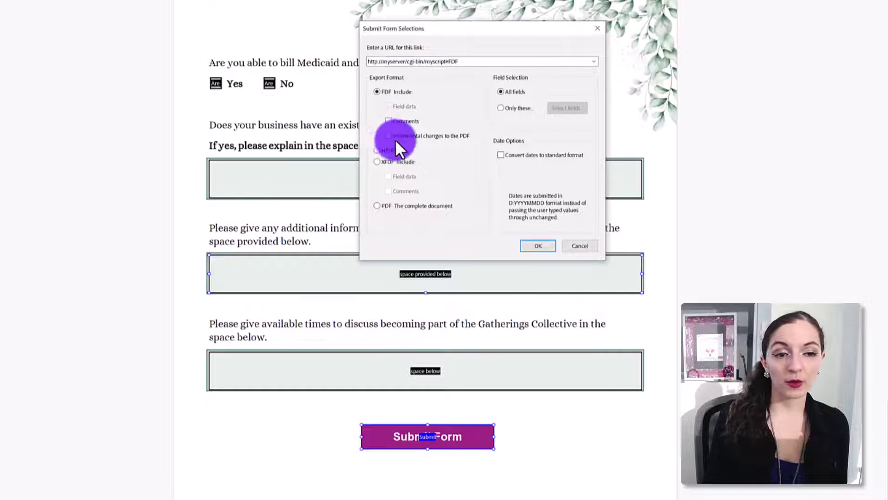
pyautogui.click(377, 150)
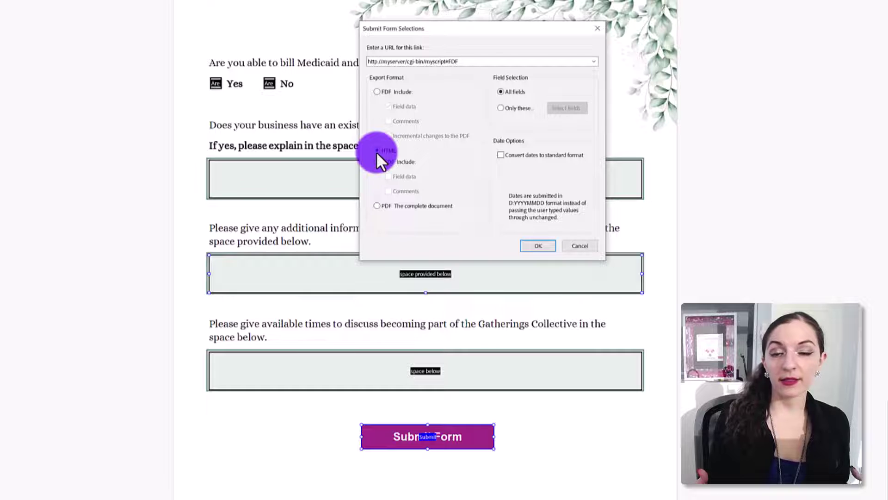
# Try XFDF, then choose 'PDF The complete document' as the export format.
pyautogui.click(376, 161)
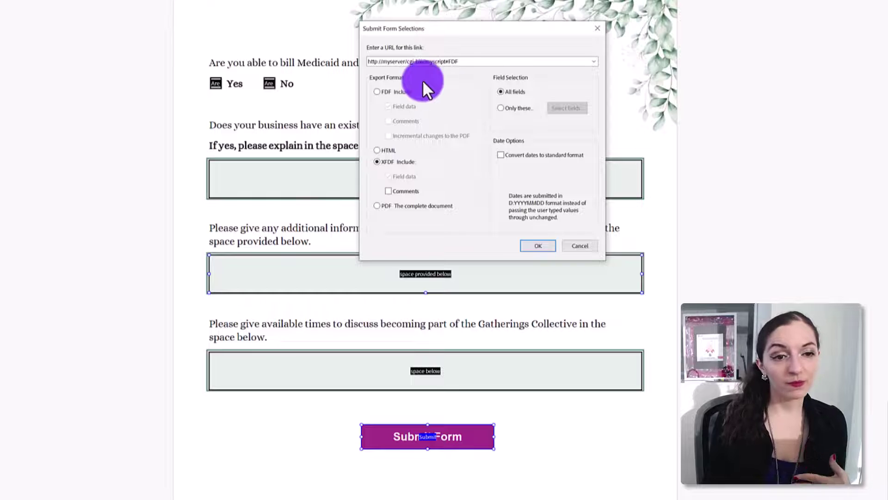
pyautogui.moveTo(376, 61); pyautogui.dragTo(461, 39)
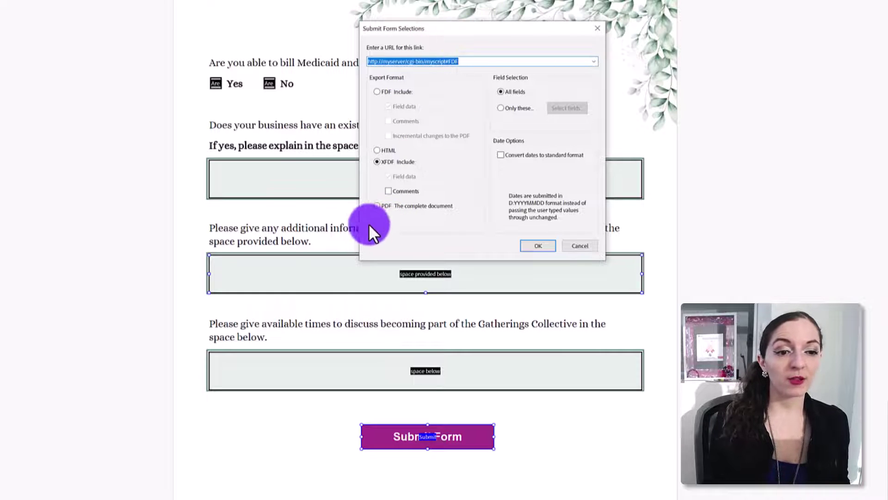
pyautogui.click(377, 206)
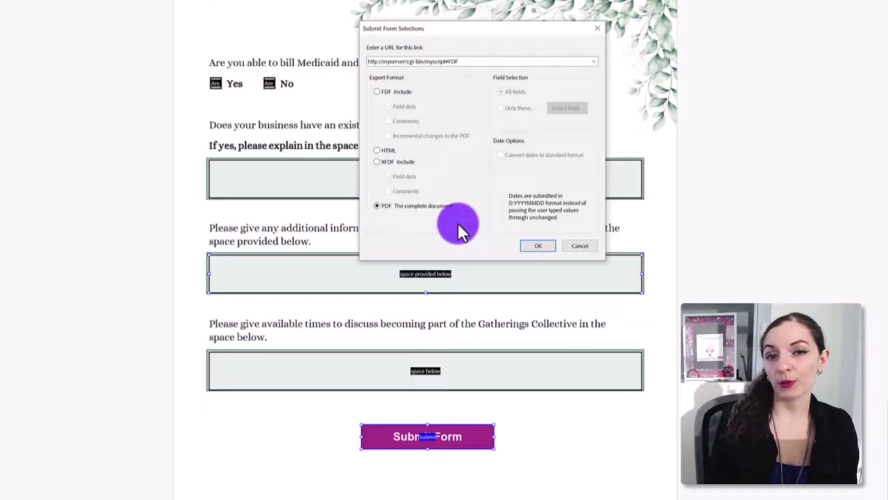
# Compare the FDF, HTML, XFDF and complete PDF export formats, settling on HTML.
pyautogui.click(377, 91)
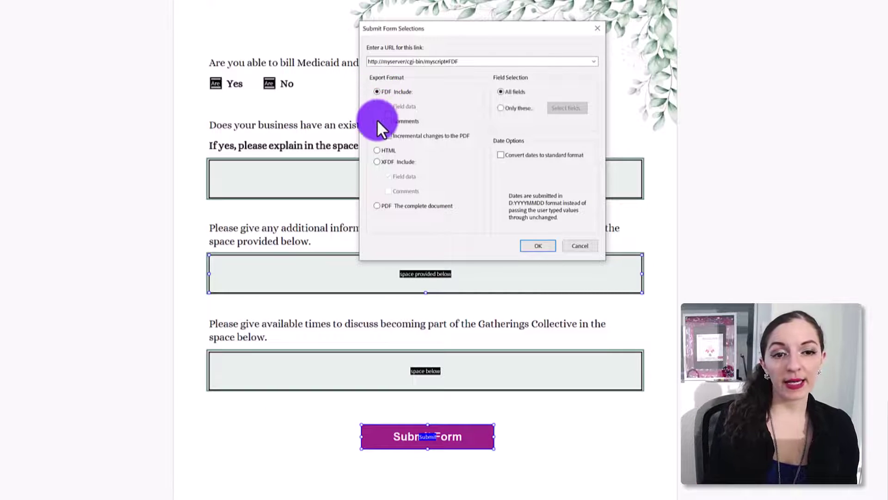
pyautogui.click(377, 151)
pyautogui.click(378, 162)
pyautogui.click(378, 91)
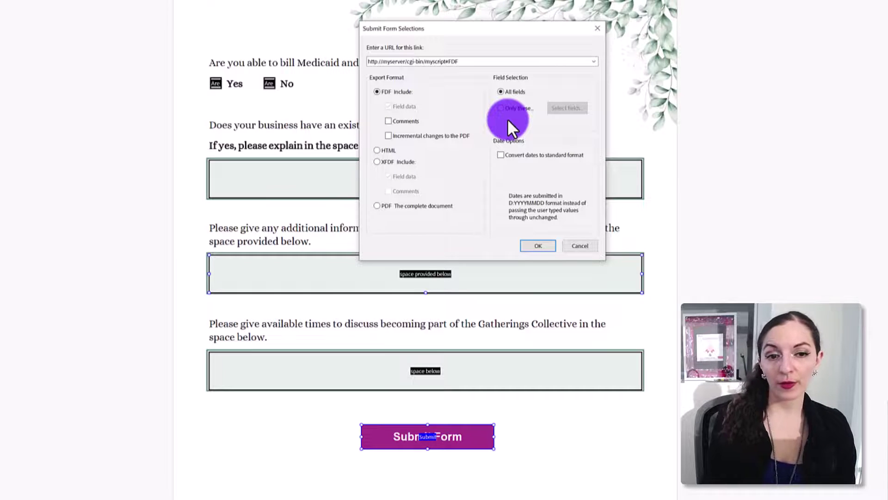
pyautogui.click(376, 205)
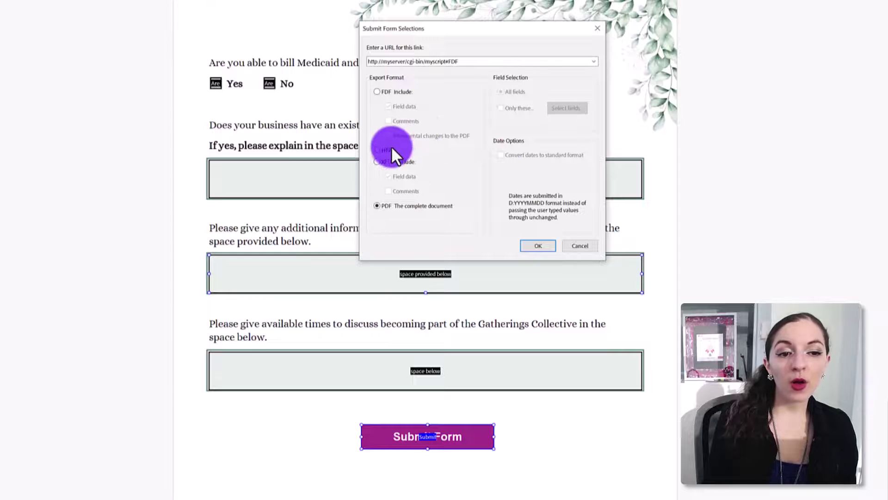
pyautogui.click(377, 150)
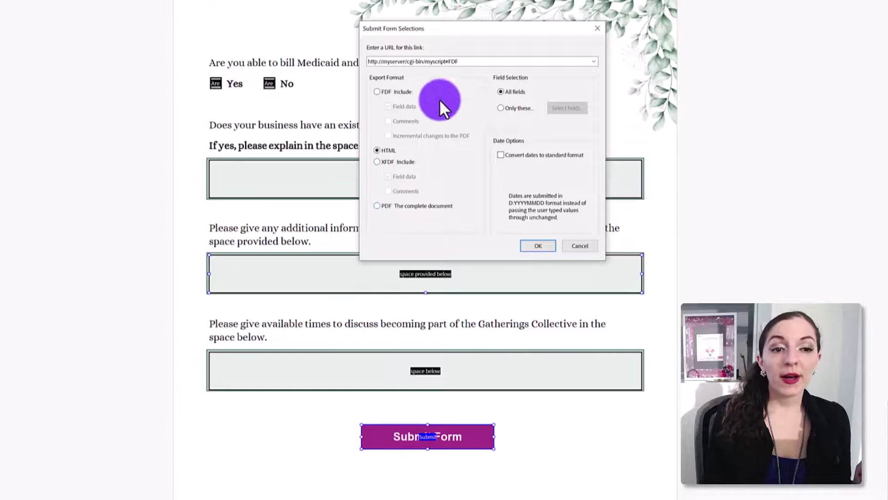
# Replace the URL with a mailto: support e-mail address, send the complete PDF, and confirm.
pyautogui.tripleClick(459, 59)
pyautogui.press('BackSpace')
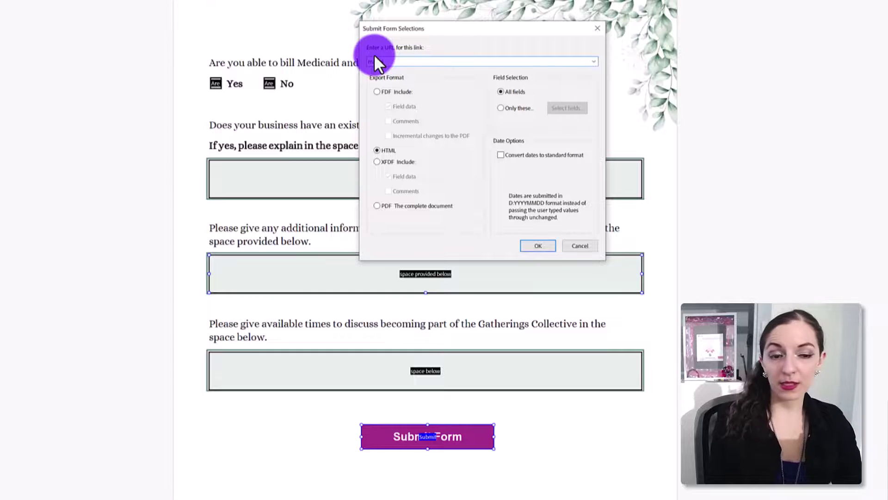
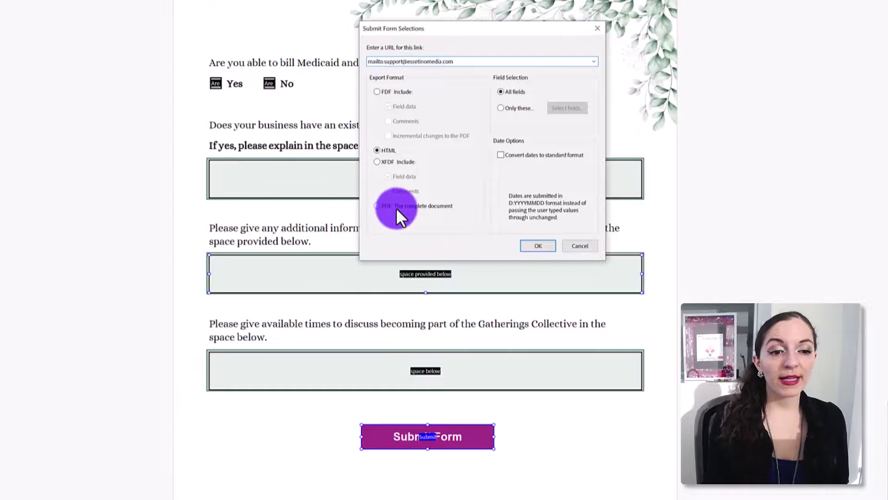
pyautogui.click(396, 207)
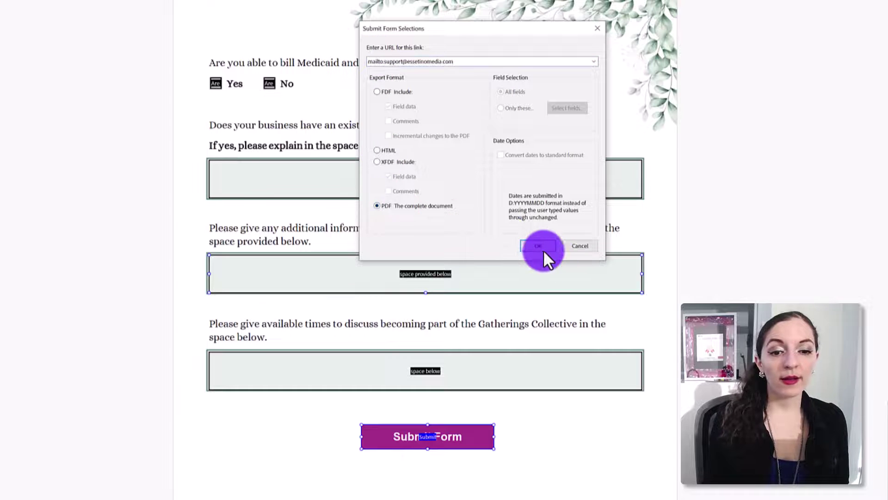
pyautogui.click(539, 245)
pyautogui.click(522, 295)
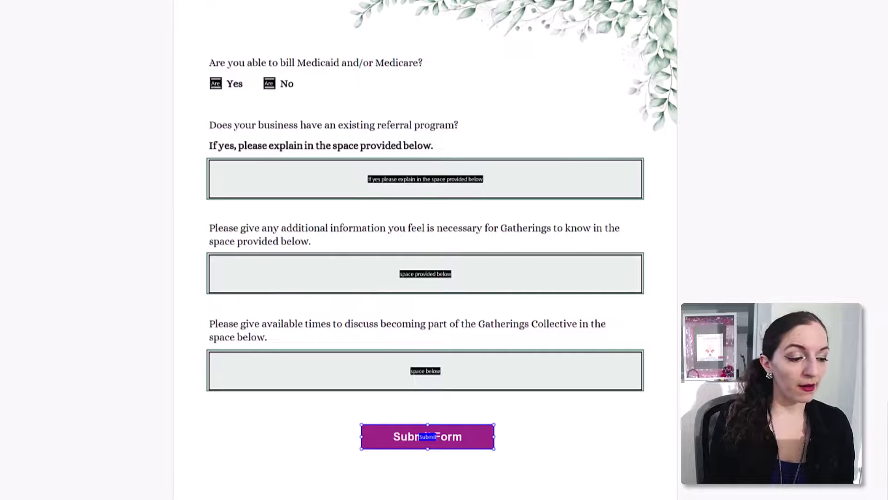
pyautogui.click(359, 484)
pyautogui.click(397, 448)
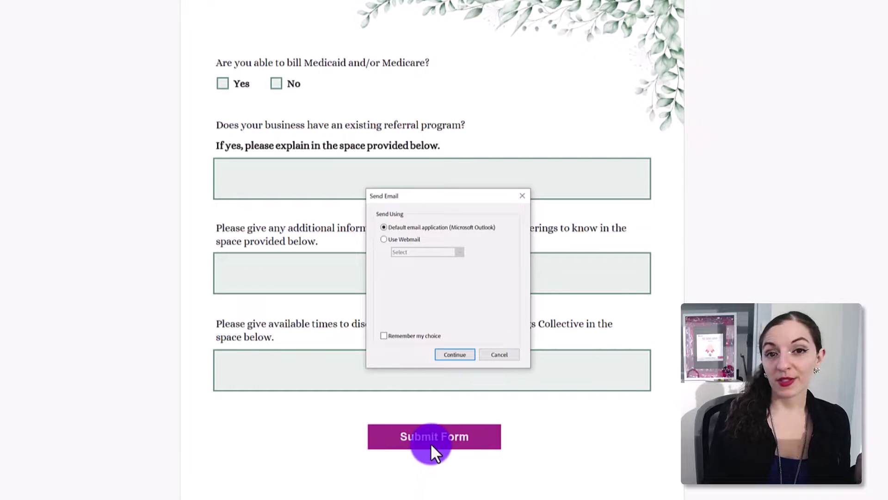
pyautogui.click(513, 353)
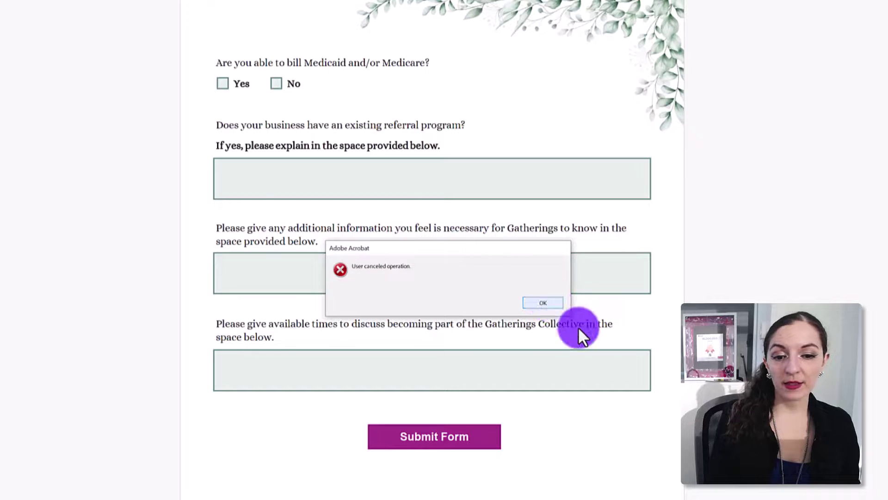
pyautogui.press('Return')
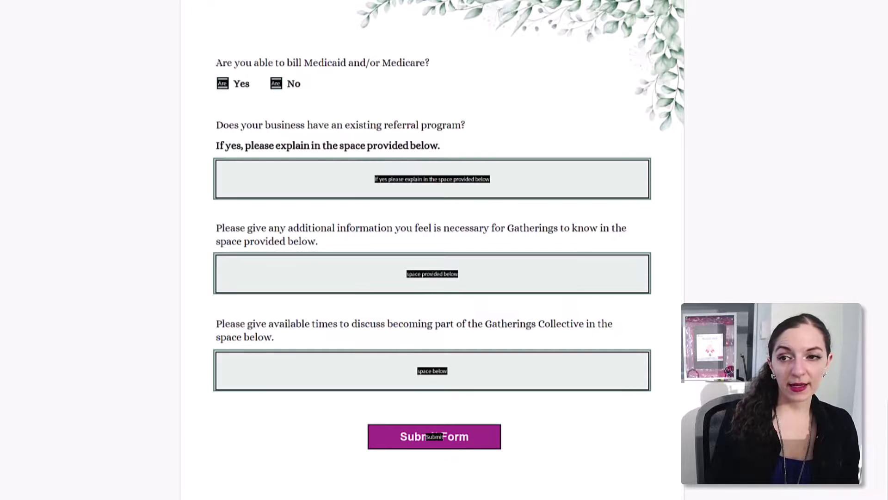
# Add an empty Run a JavaScript action to the Submit Form button's Mouse Up actions.
pyautogui.click(412, 442)
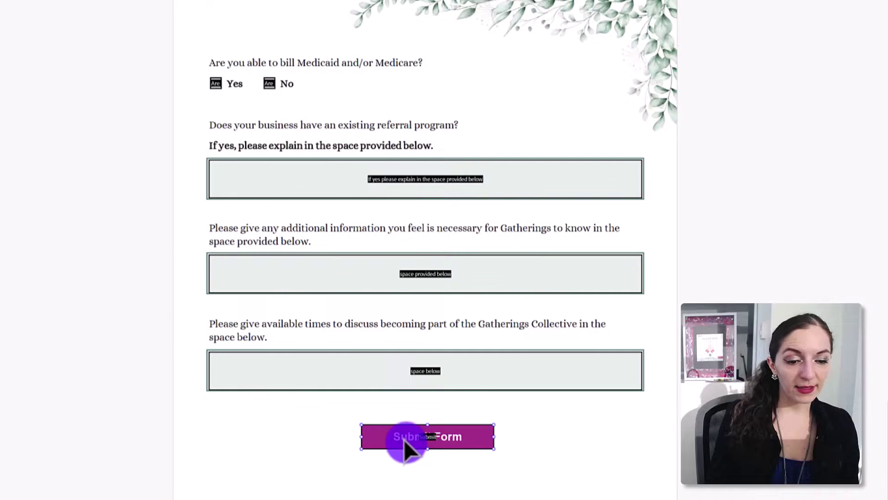
pyautogui.doubleClick(404, 442)
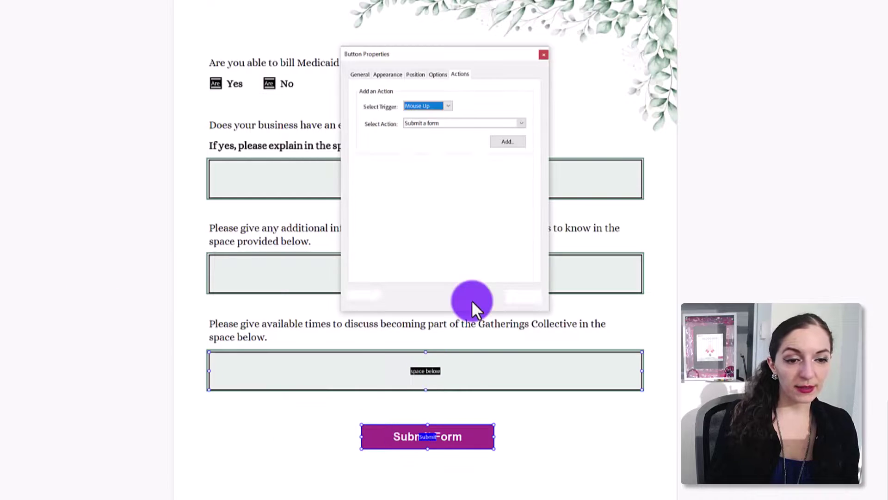
pyautogui.click(463, 124)
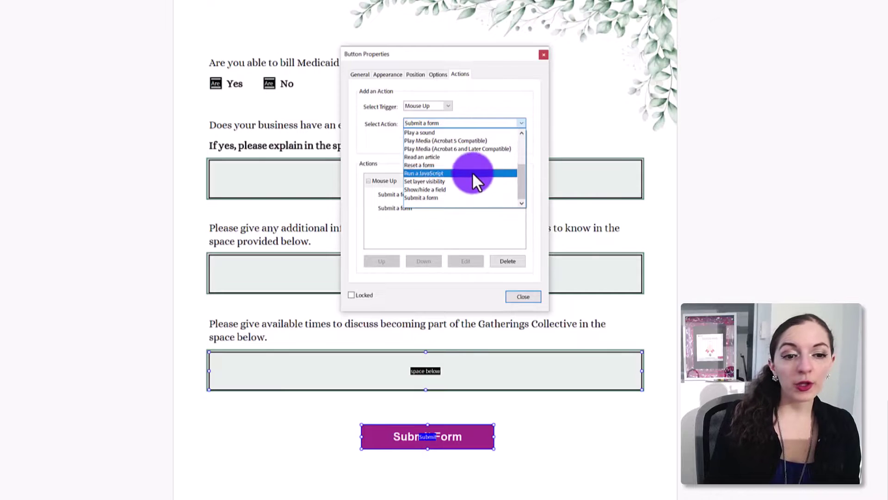
pyautogui.click(424, 174)
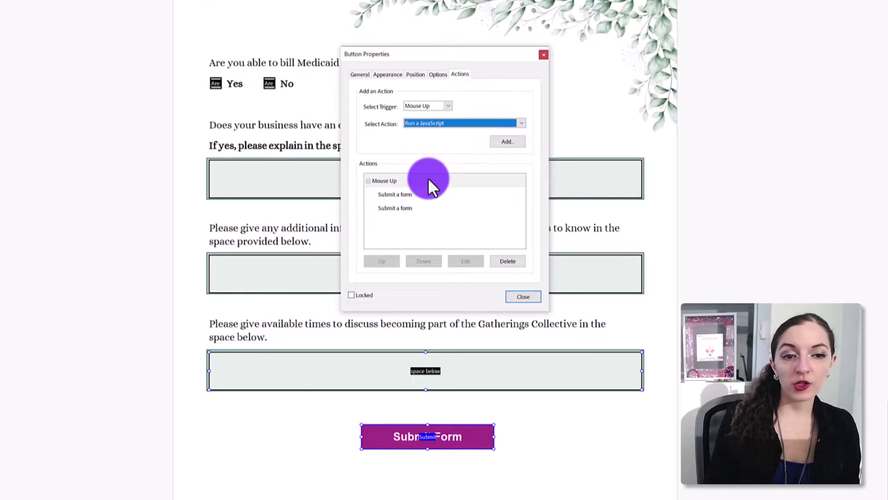
pyautogui.click(512, 145)
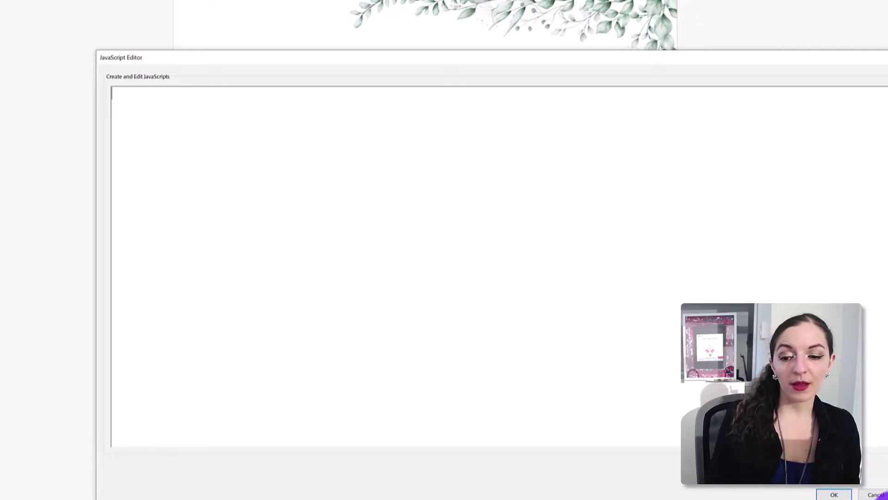
pyautogui.click(835, 495)
pyautogui.click(397, 223)
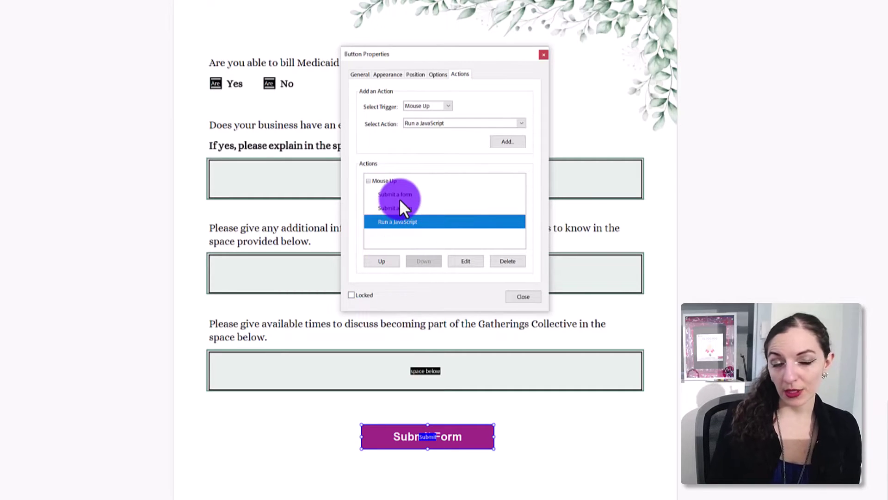
pyautogui.click(523, 297)
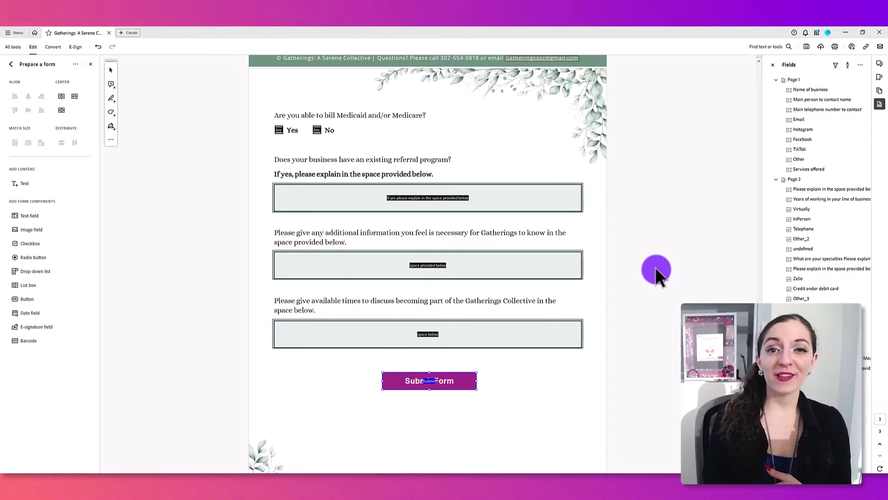